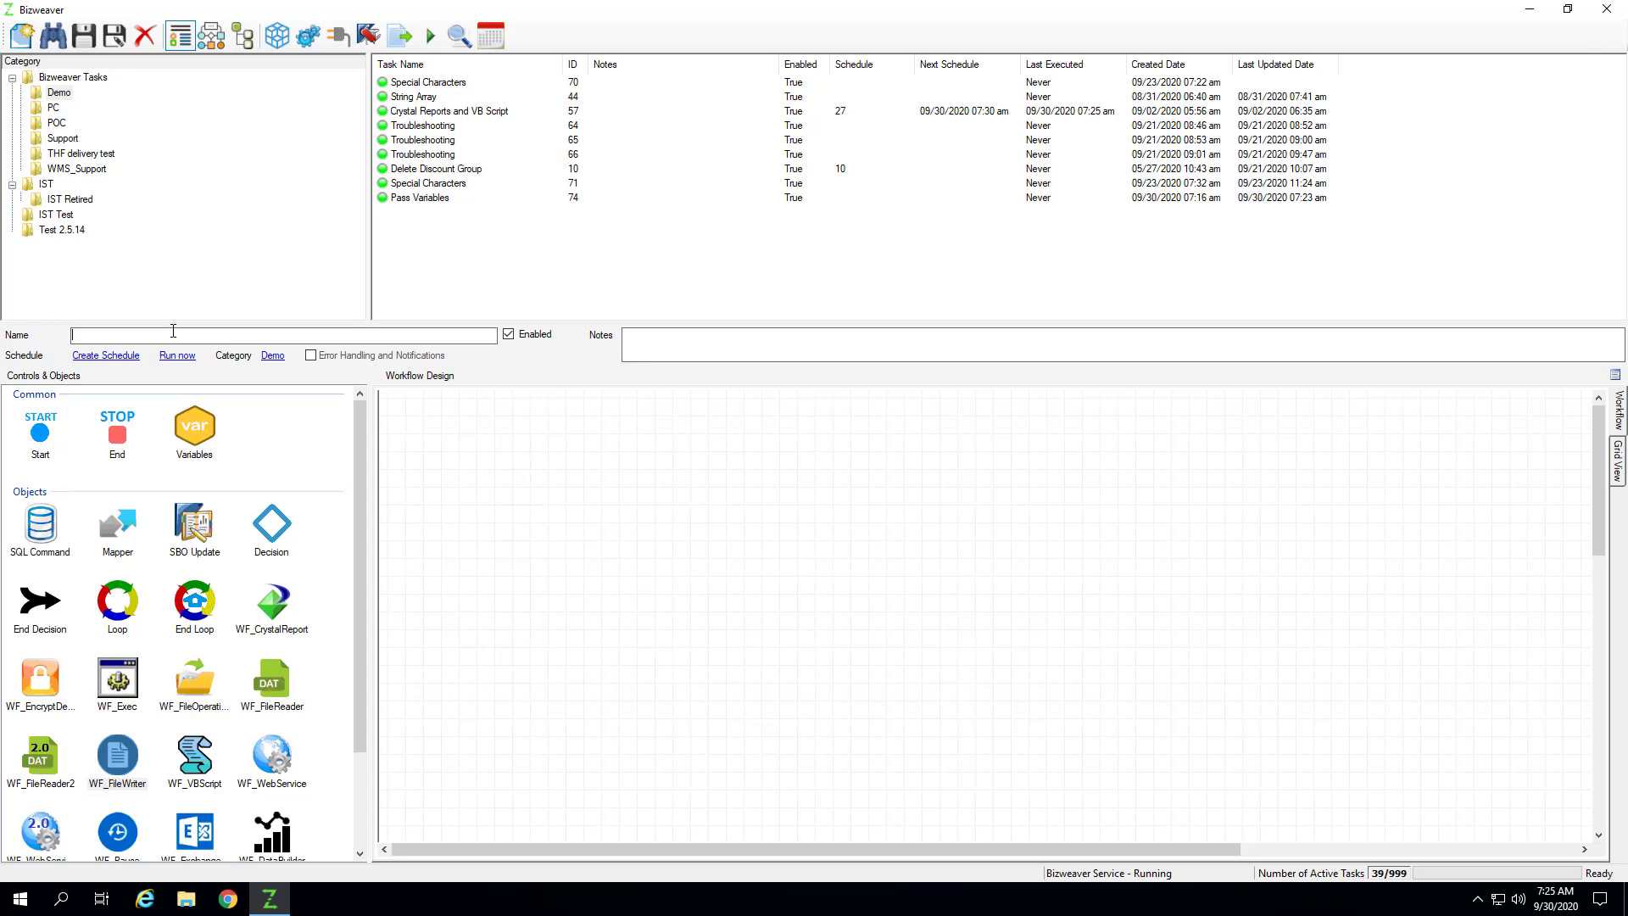
Name the new task "Using Exec" and place a Start object and a WF_Exec object on the workflow canvas
{"action": "type", "text": "Using Exec"}
{"action": "left_click_drag", "start_coordinate": [43, 434], "coordinate": [441, 425]}
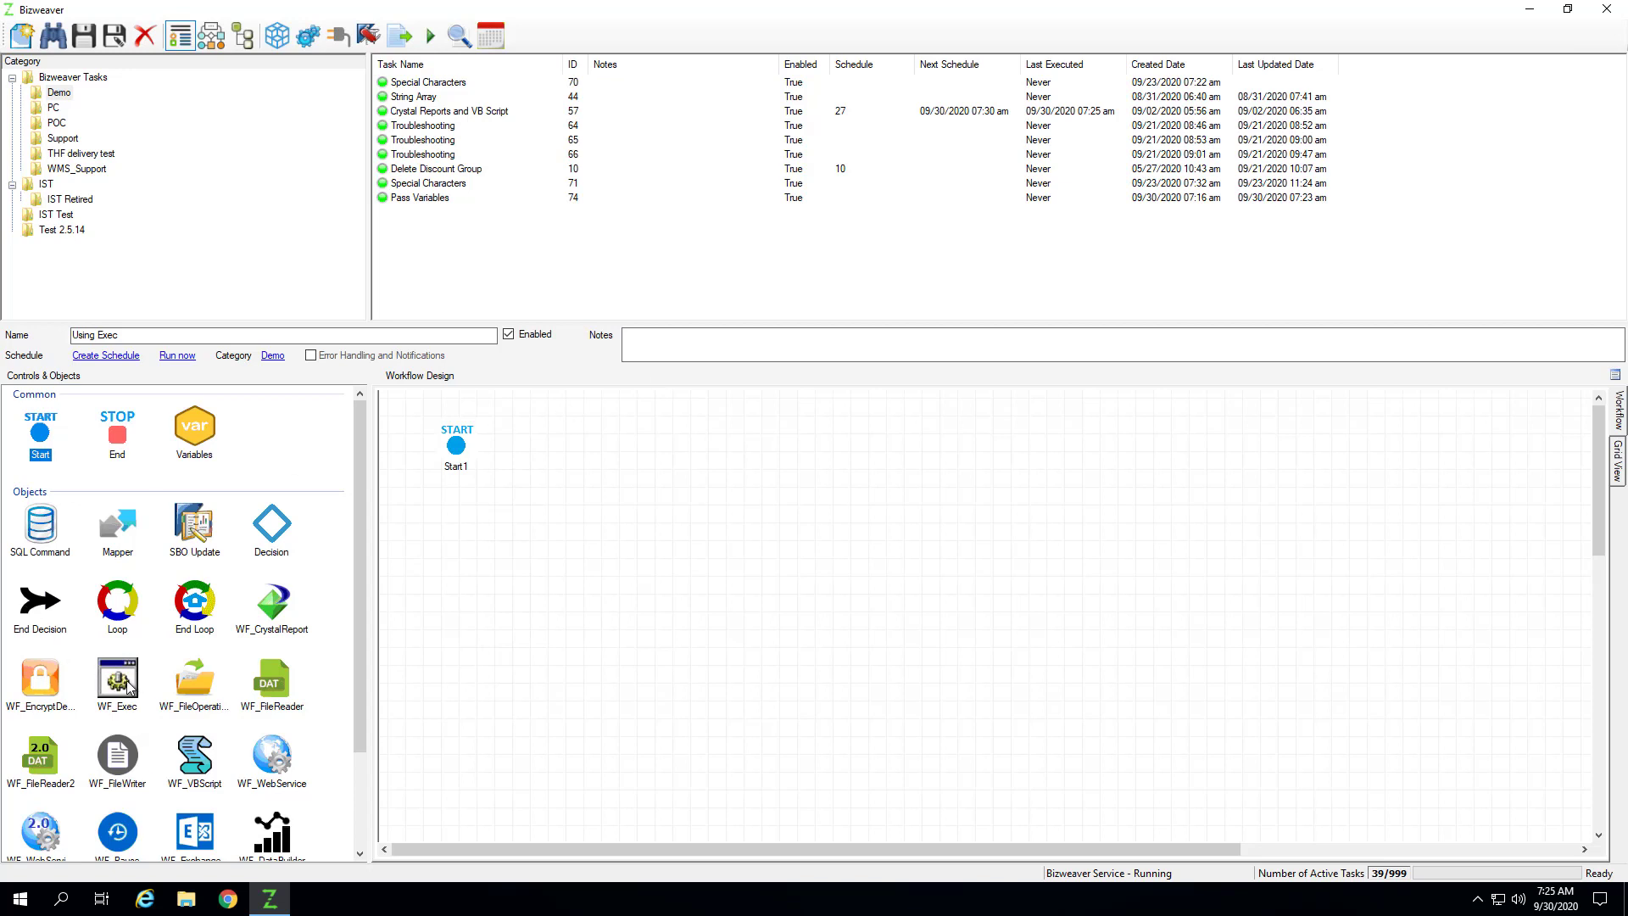
{"action": "left_click_drag", "start_coordinate": [119, 683], "coordinate": [536, 483]}
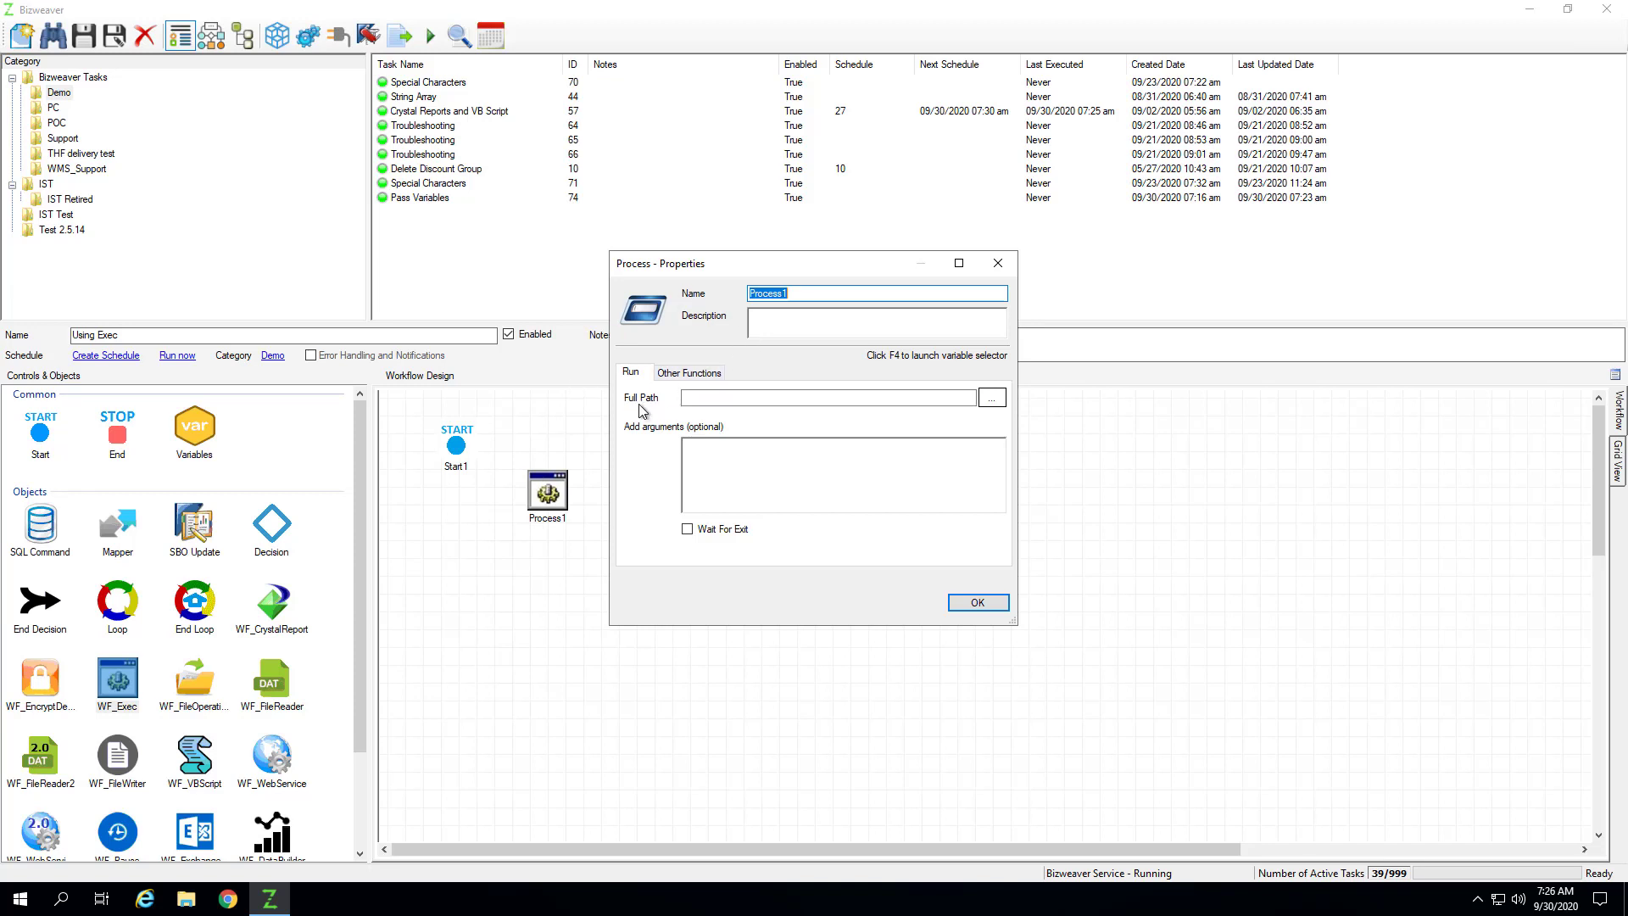
Set the process's full path to C:\Program Files\Bizweaver\BizweaverCommander.exe by browsing for the executable
{"action": "left_click", "coordinate": [990, 399]}
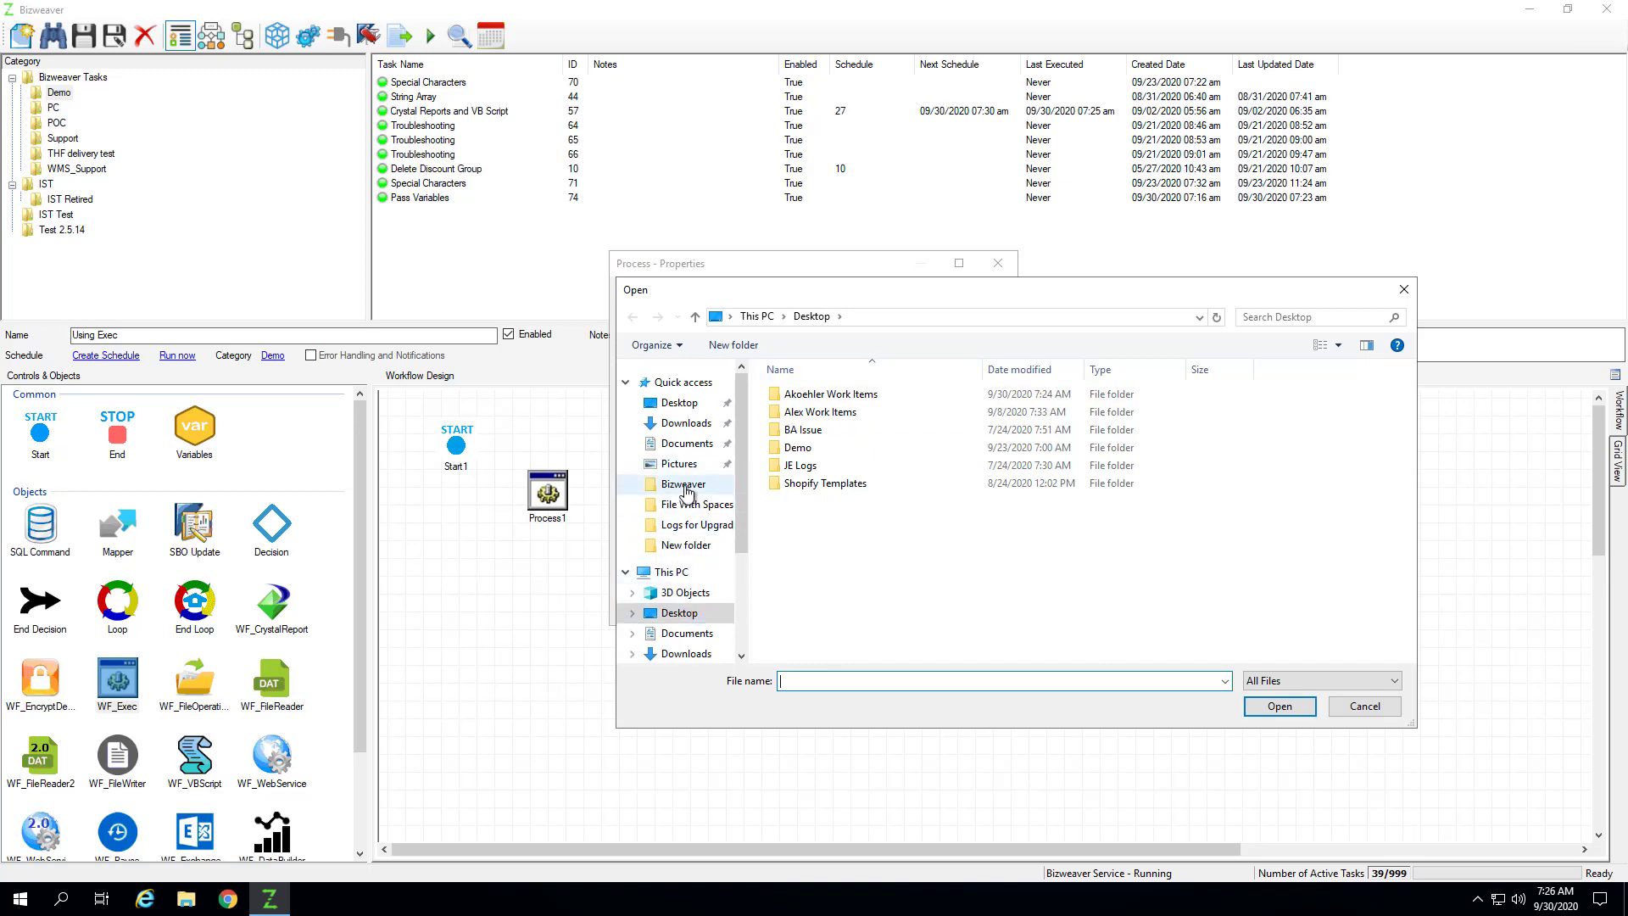
{"action": "left_click", "coordinate": [689, 575]}
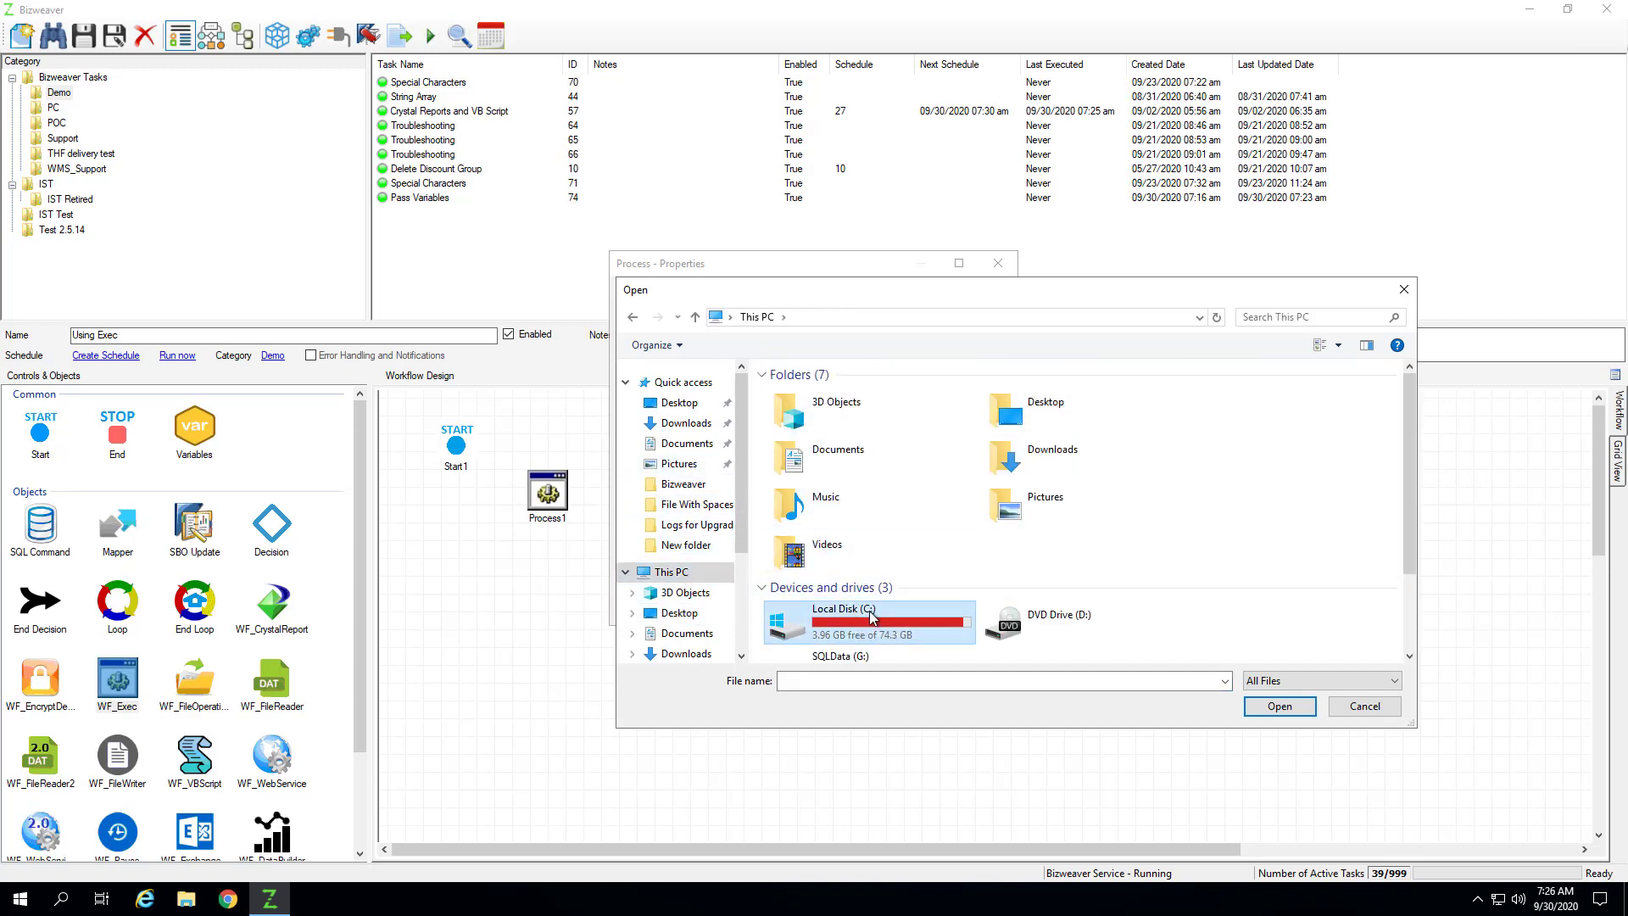
{"action": "double_click", "coordinate": [836, 615]}
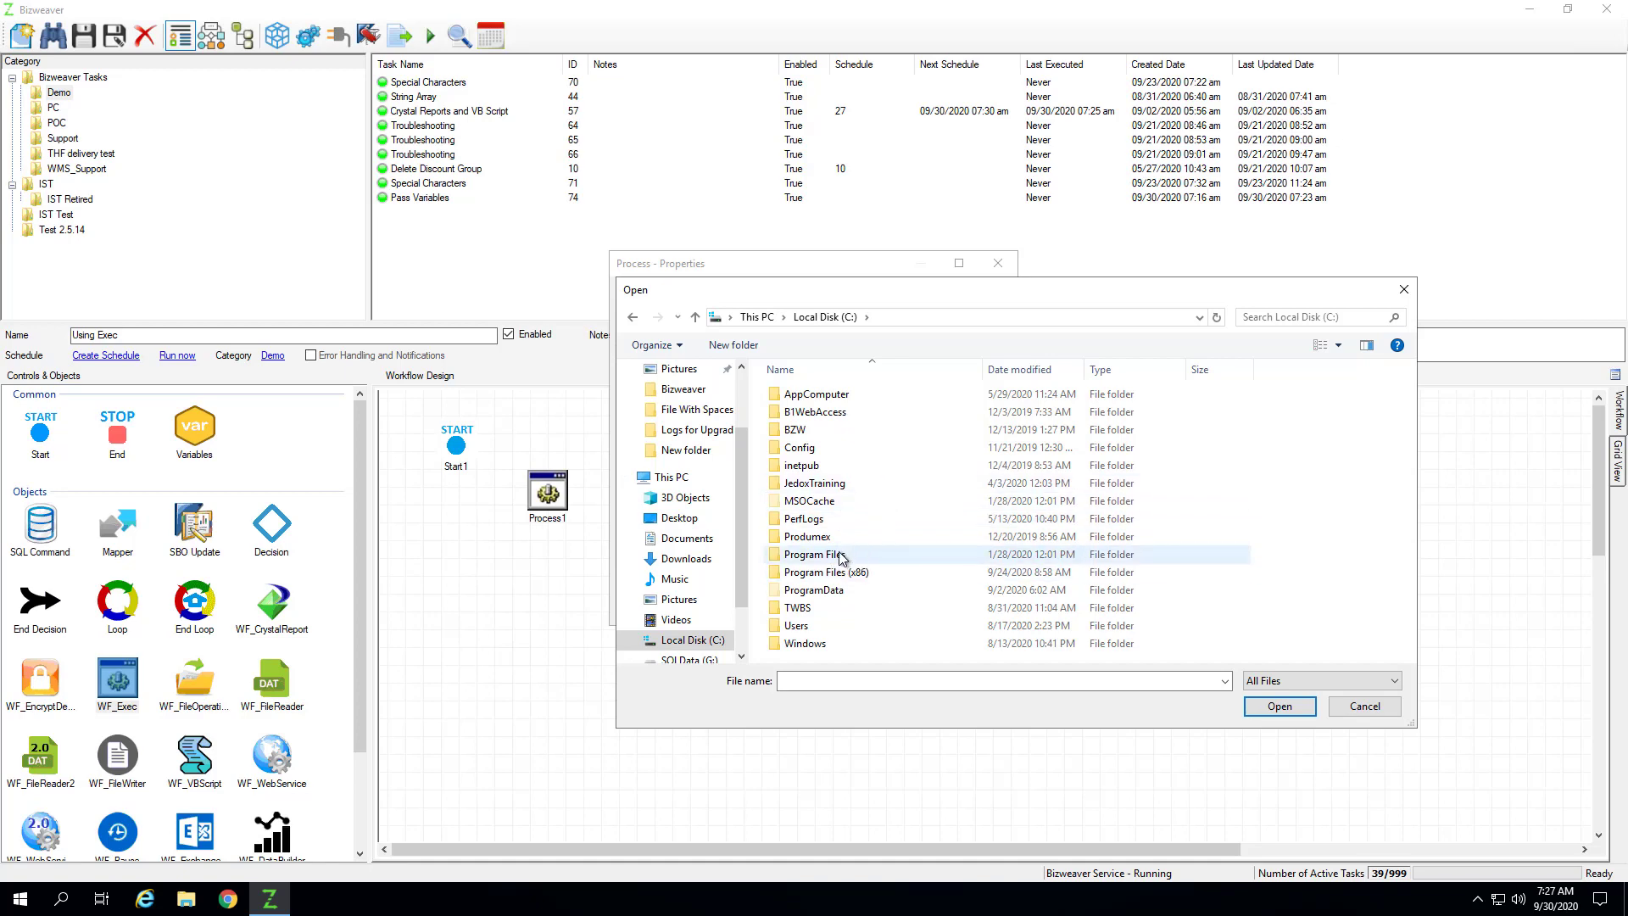
{"action": "double_click", "coordinate": [840, 555]}
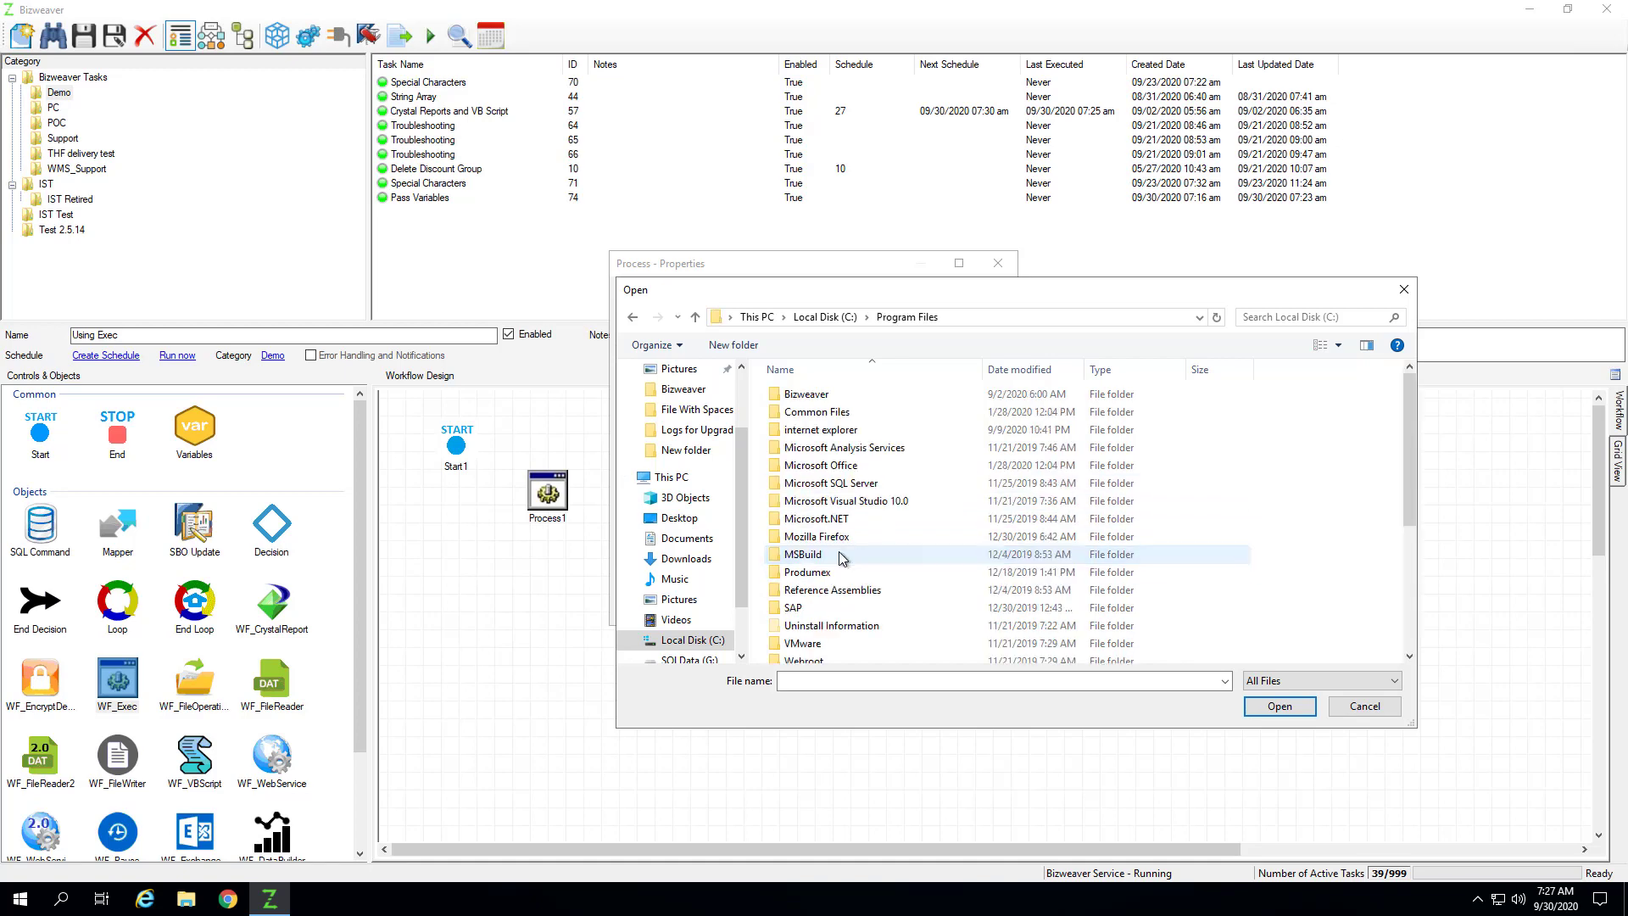
{"action": "left_click", "coordinate": [806, 402]}
{"action": "double_click", "coordinate": [805, 397]}
{"action": "left_click", "coordinate": [831, 502]}
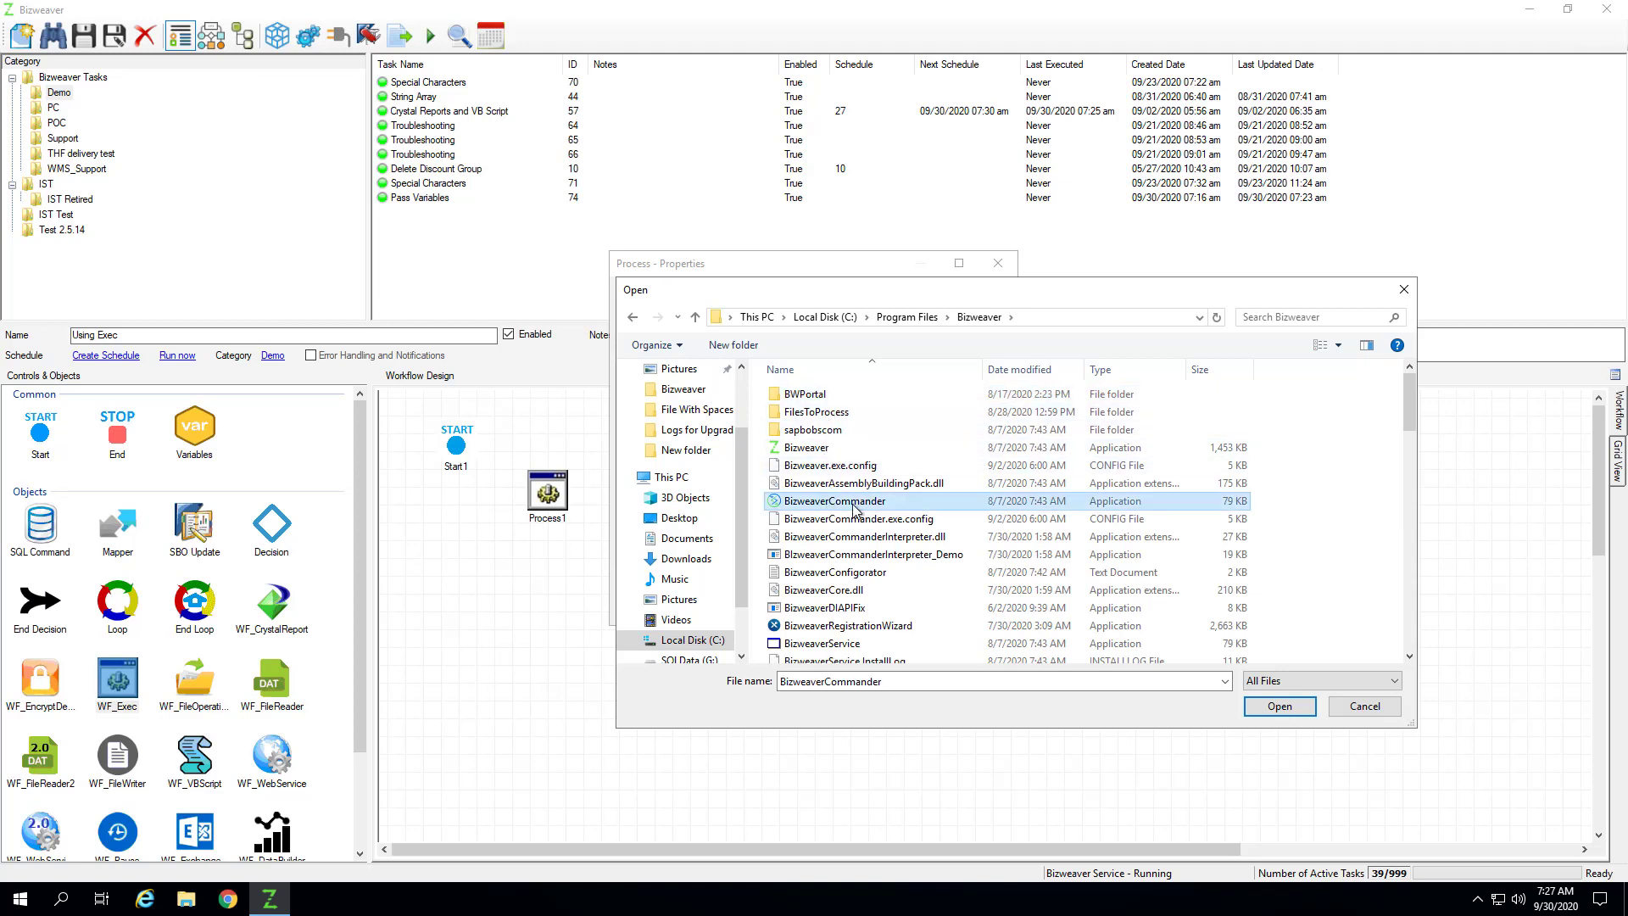
{"action": "left_click", "coordinate": [1277, 707]}
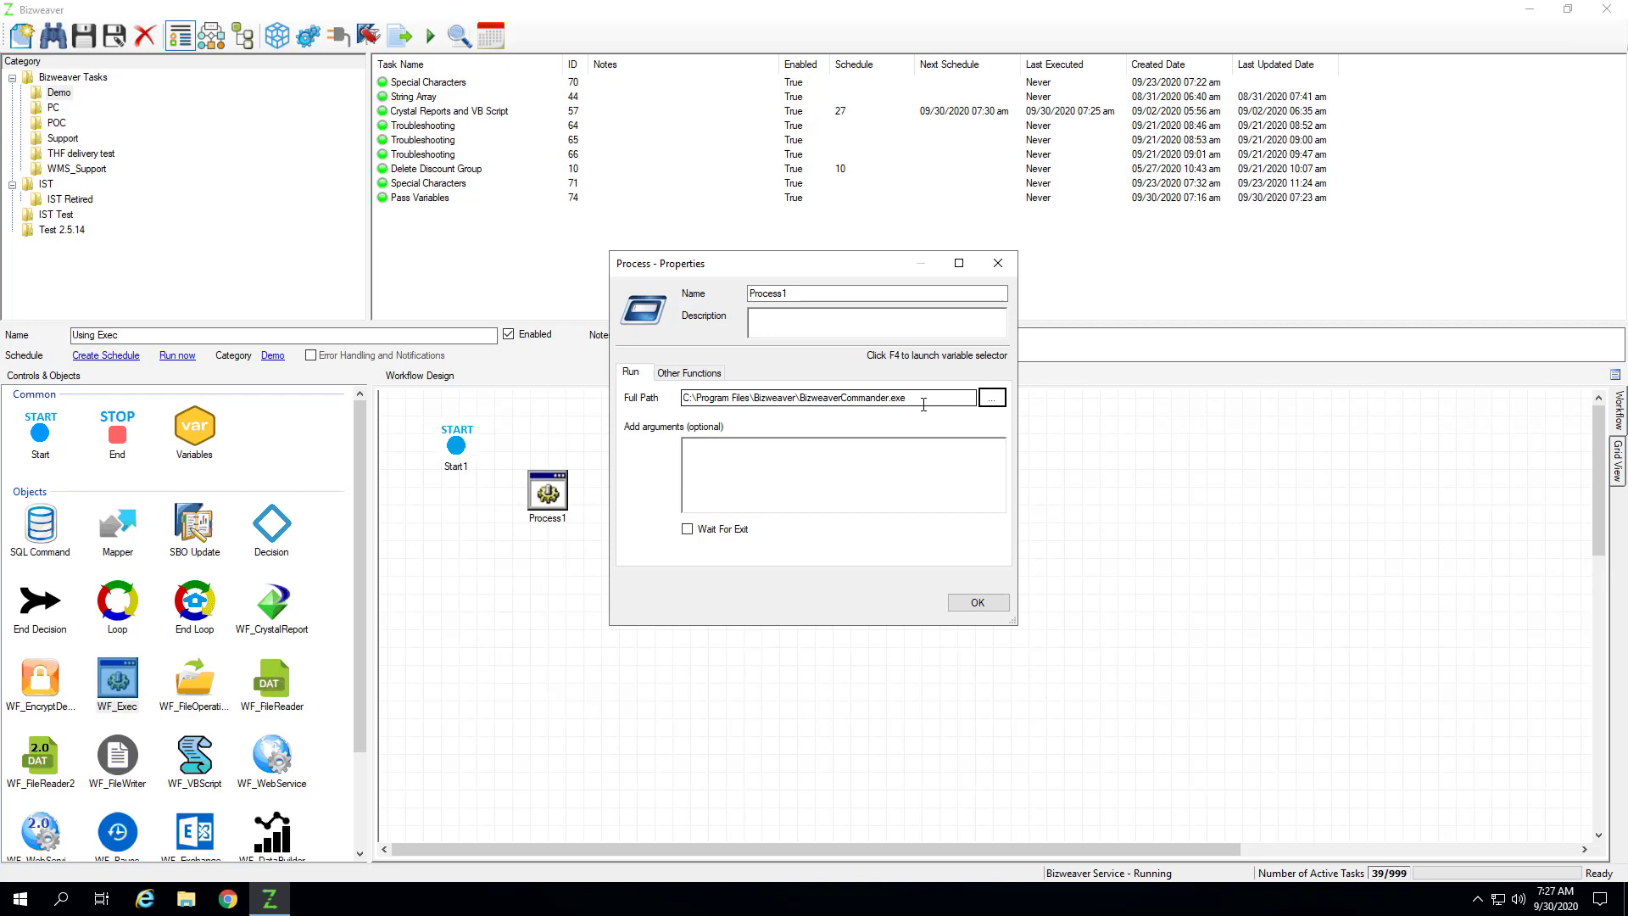
Enter process arguments that execute task 74 with the values 1 and 2, and accept the process properties
{"action": "left_click", "coordinate": [864, 472]}
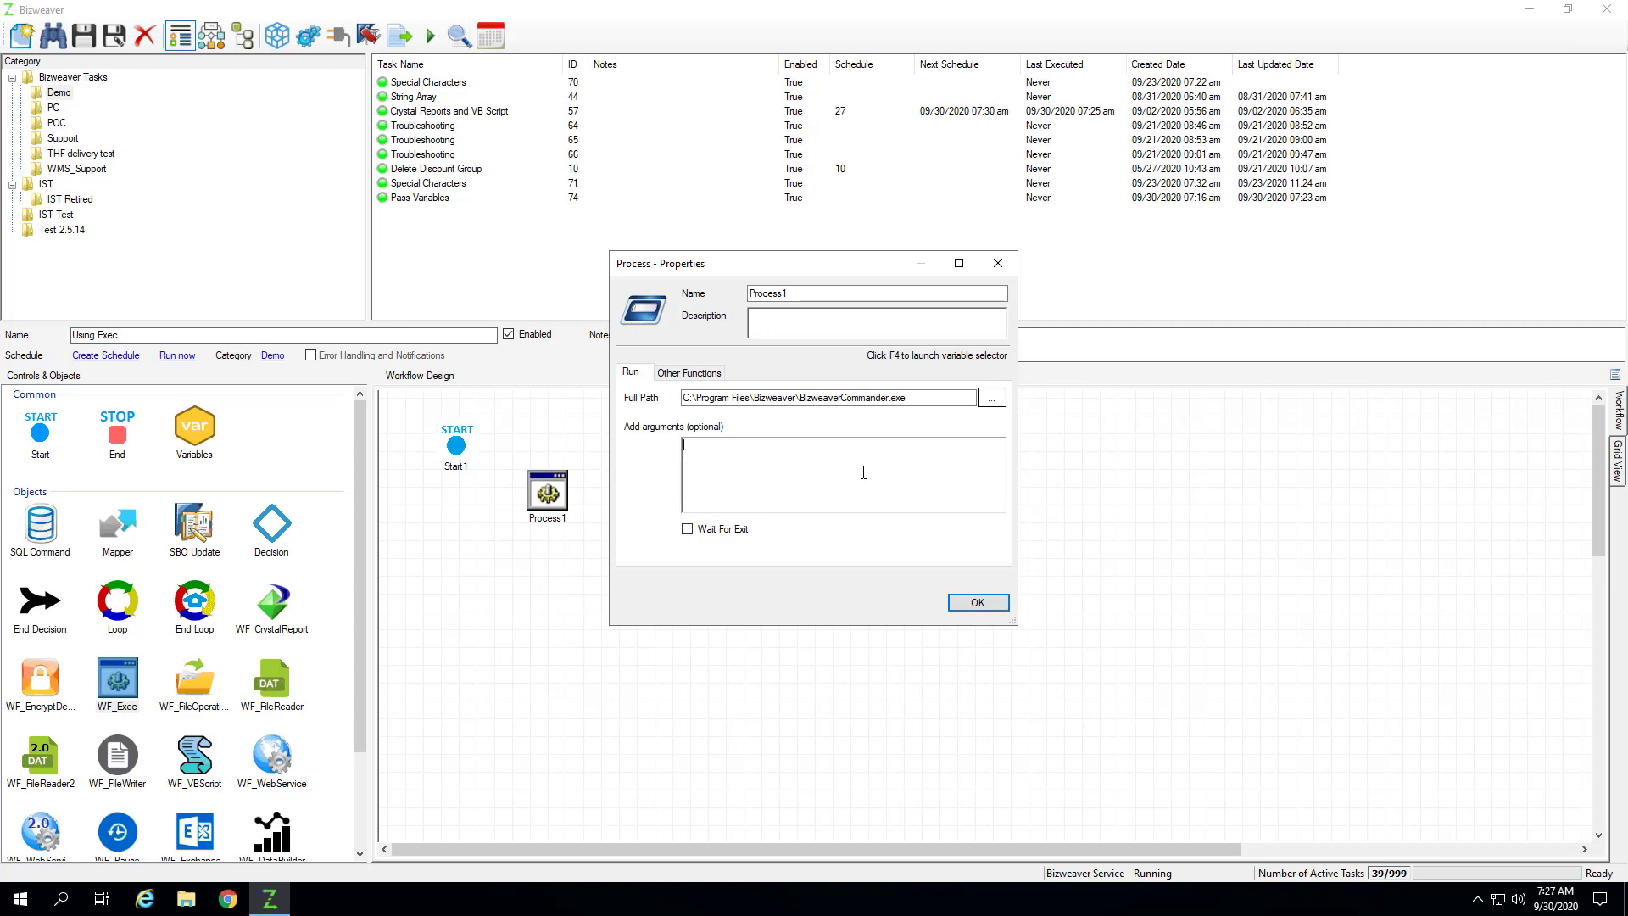
{"action": "type", "text": "ExecuteTa"}
{"action": "type", "text": "74"}
{"action": "type", "text": "1 2"}
{"action": "double_click", "coordinate": [768, 447]}
{"action": "left_click", "coordinate": [978, 602]}
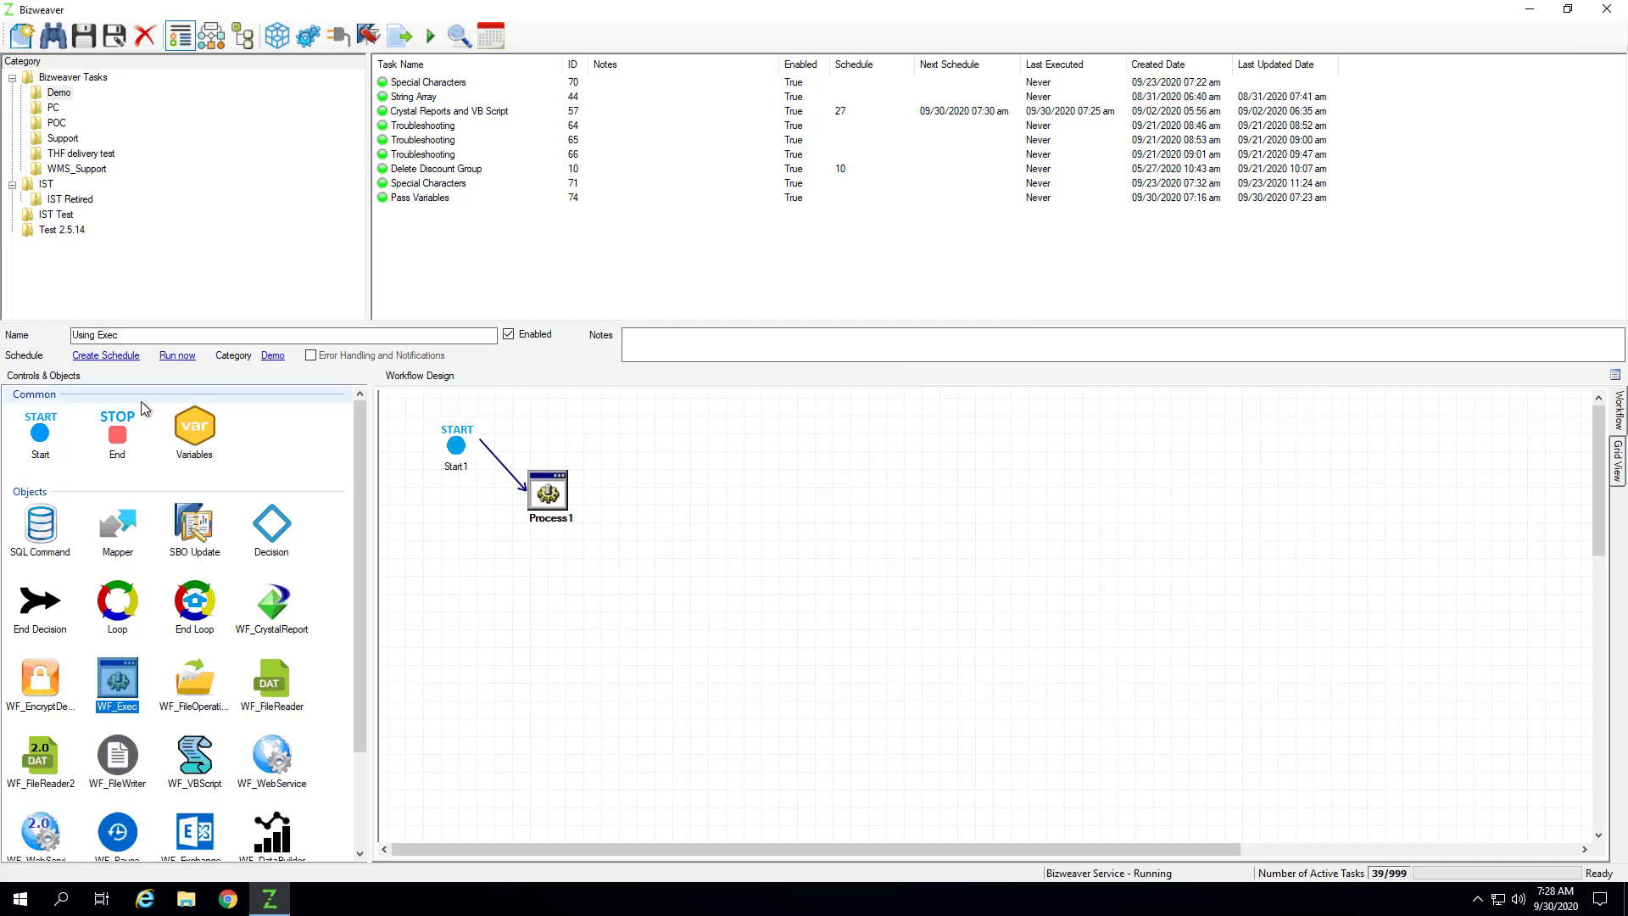
Add an End object linked after the process and save the Using Exec task
{"action": "left_click", "coordinate": [597, 508]}
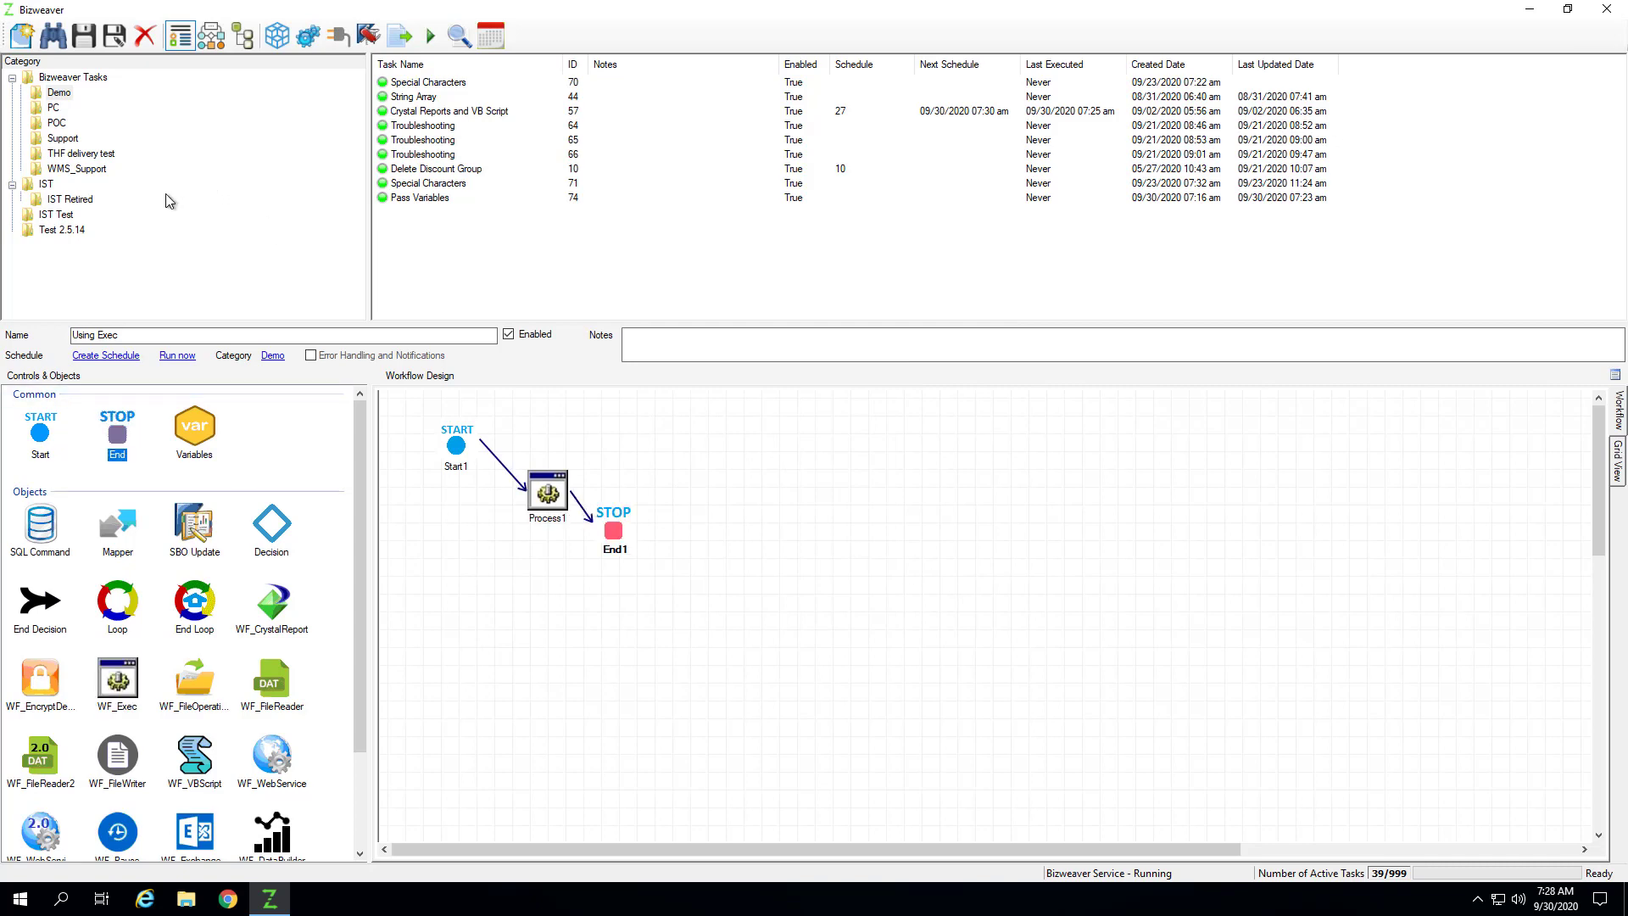
{"action": "left_click", "coordinate": [71, 47]}
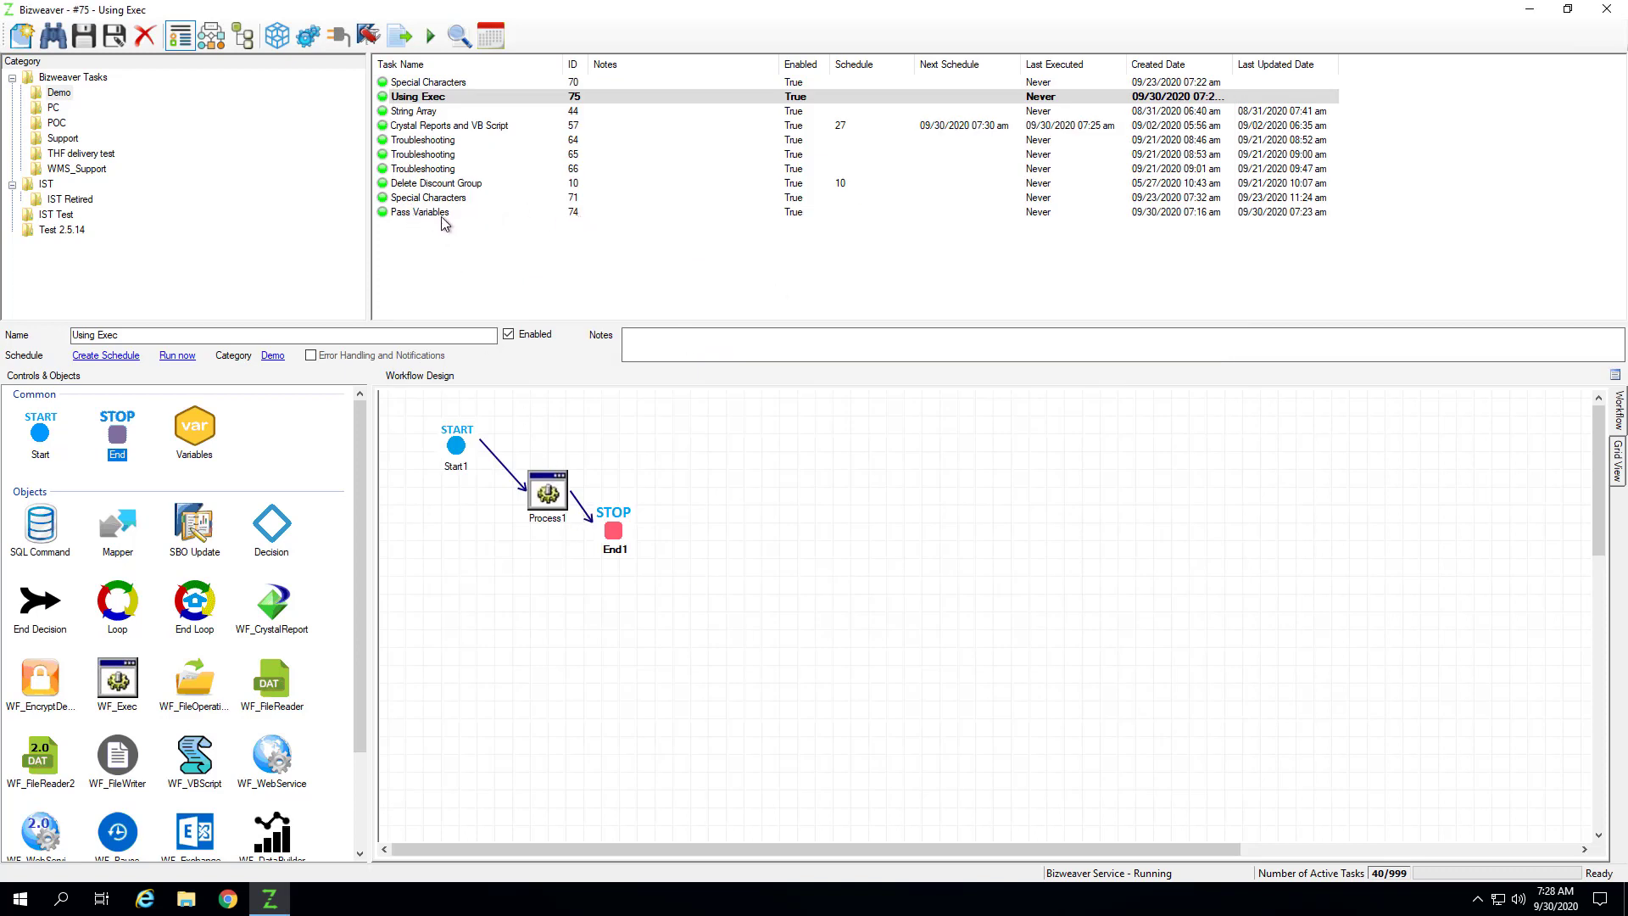
Examine the Pass Variables task, checking the argument names in its variables object and the File Writer's filename and body
{"action": "left_click", "coordinate": [436, 219]}
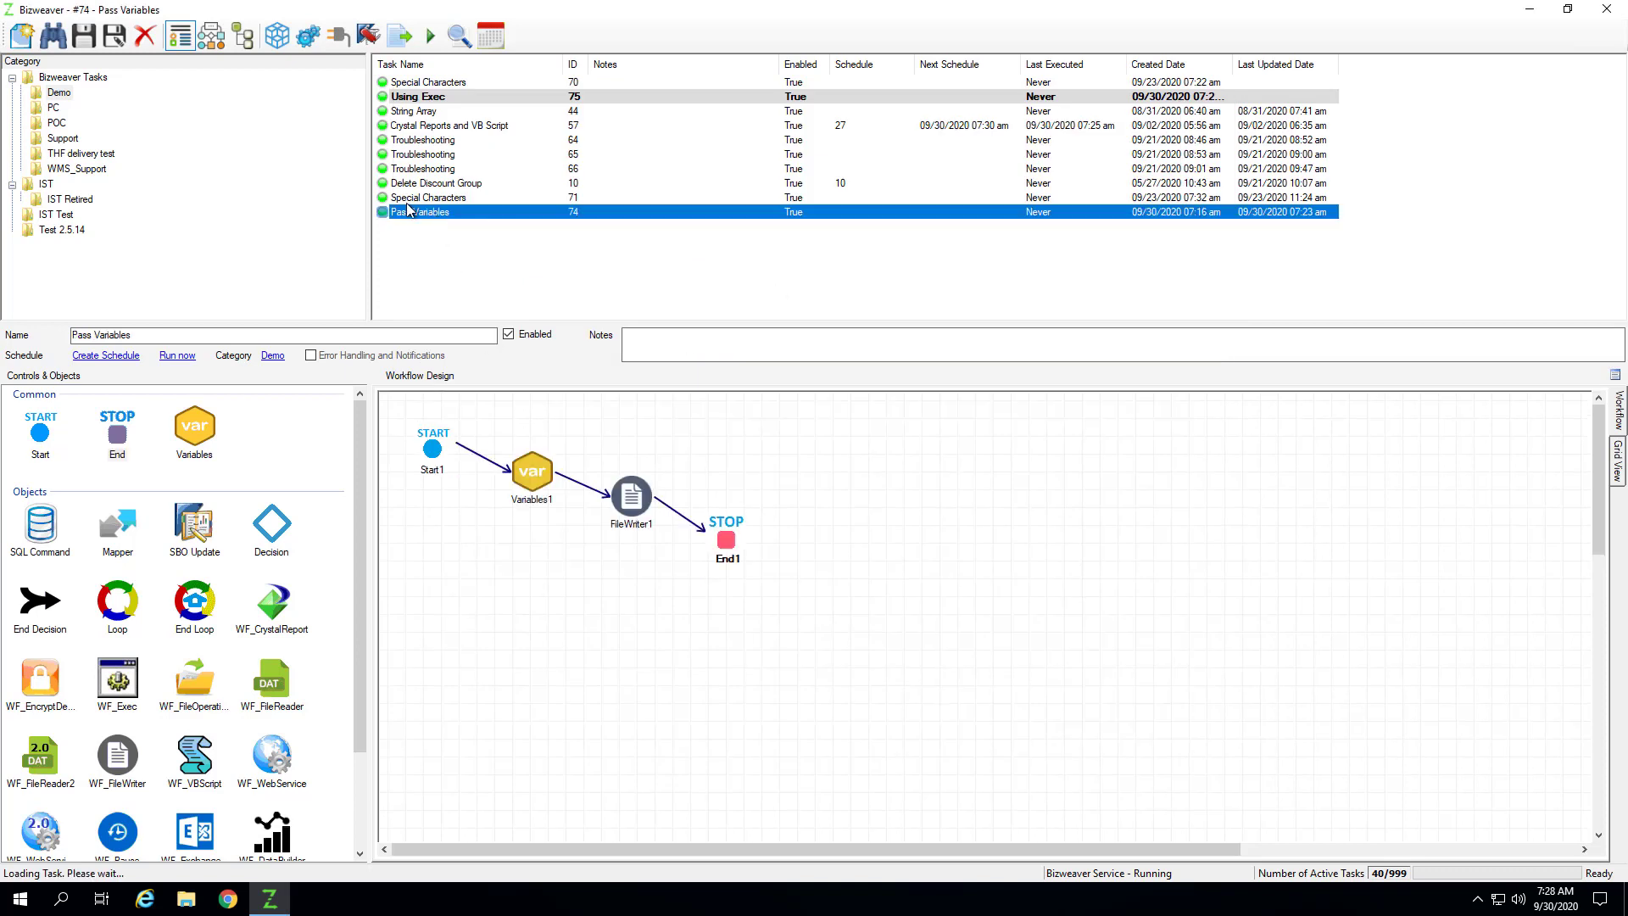
{"action": "double_click", "coordinate": [528, 465]}
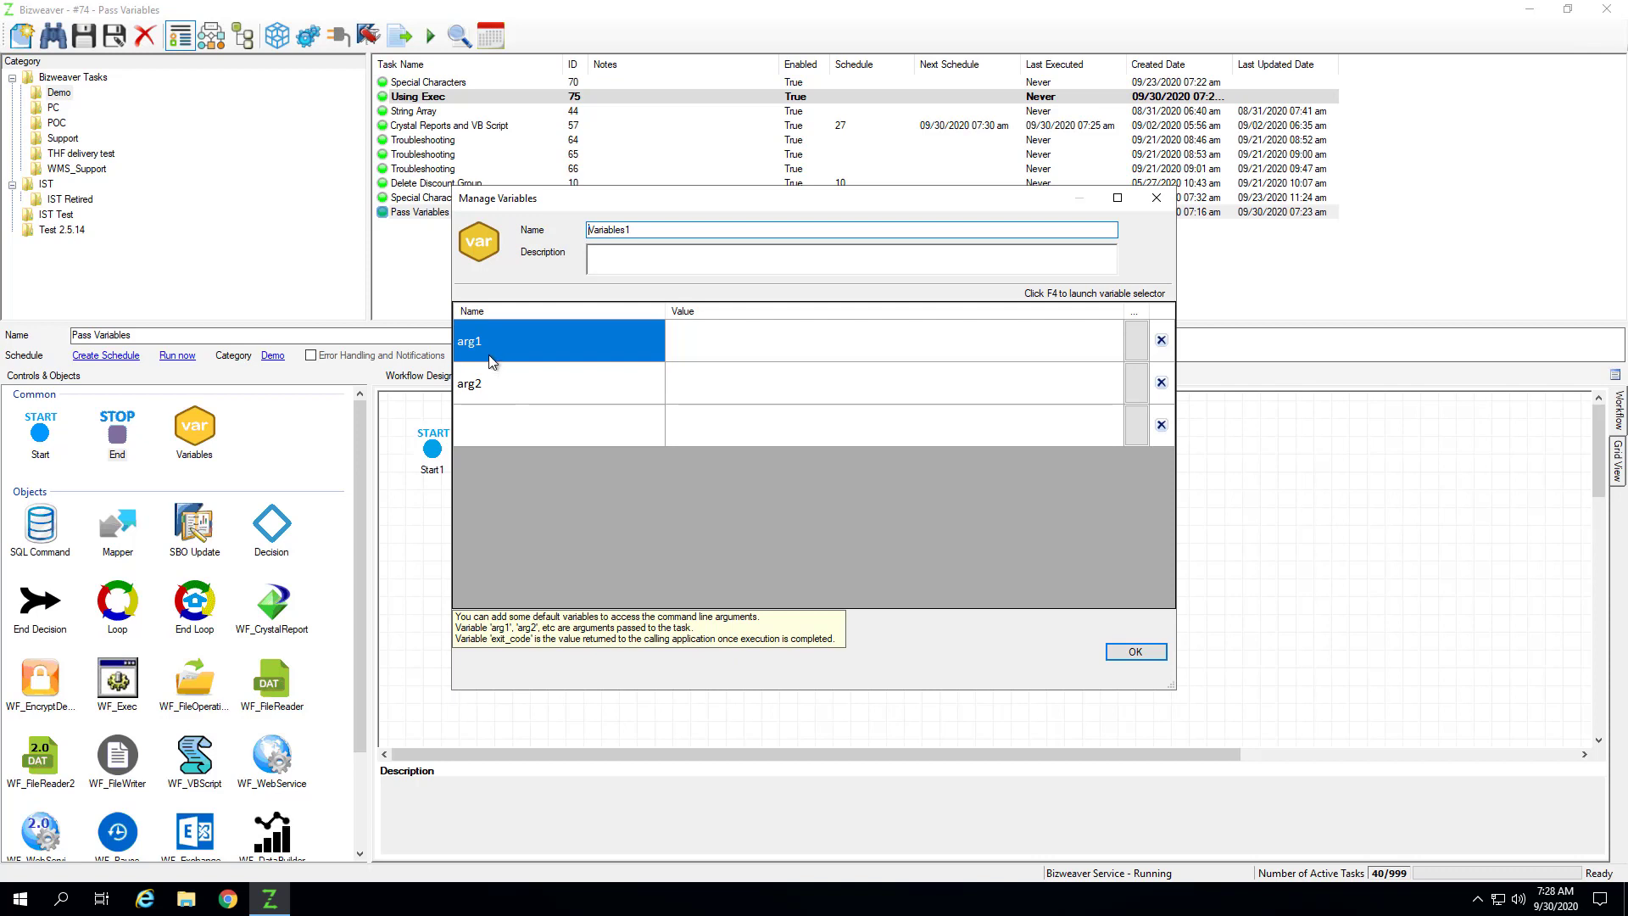
{"action": "left_click", "coordinate": [1154, 658]}
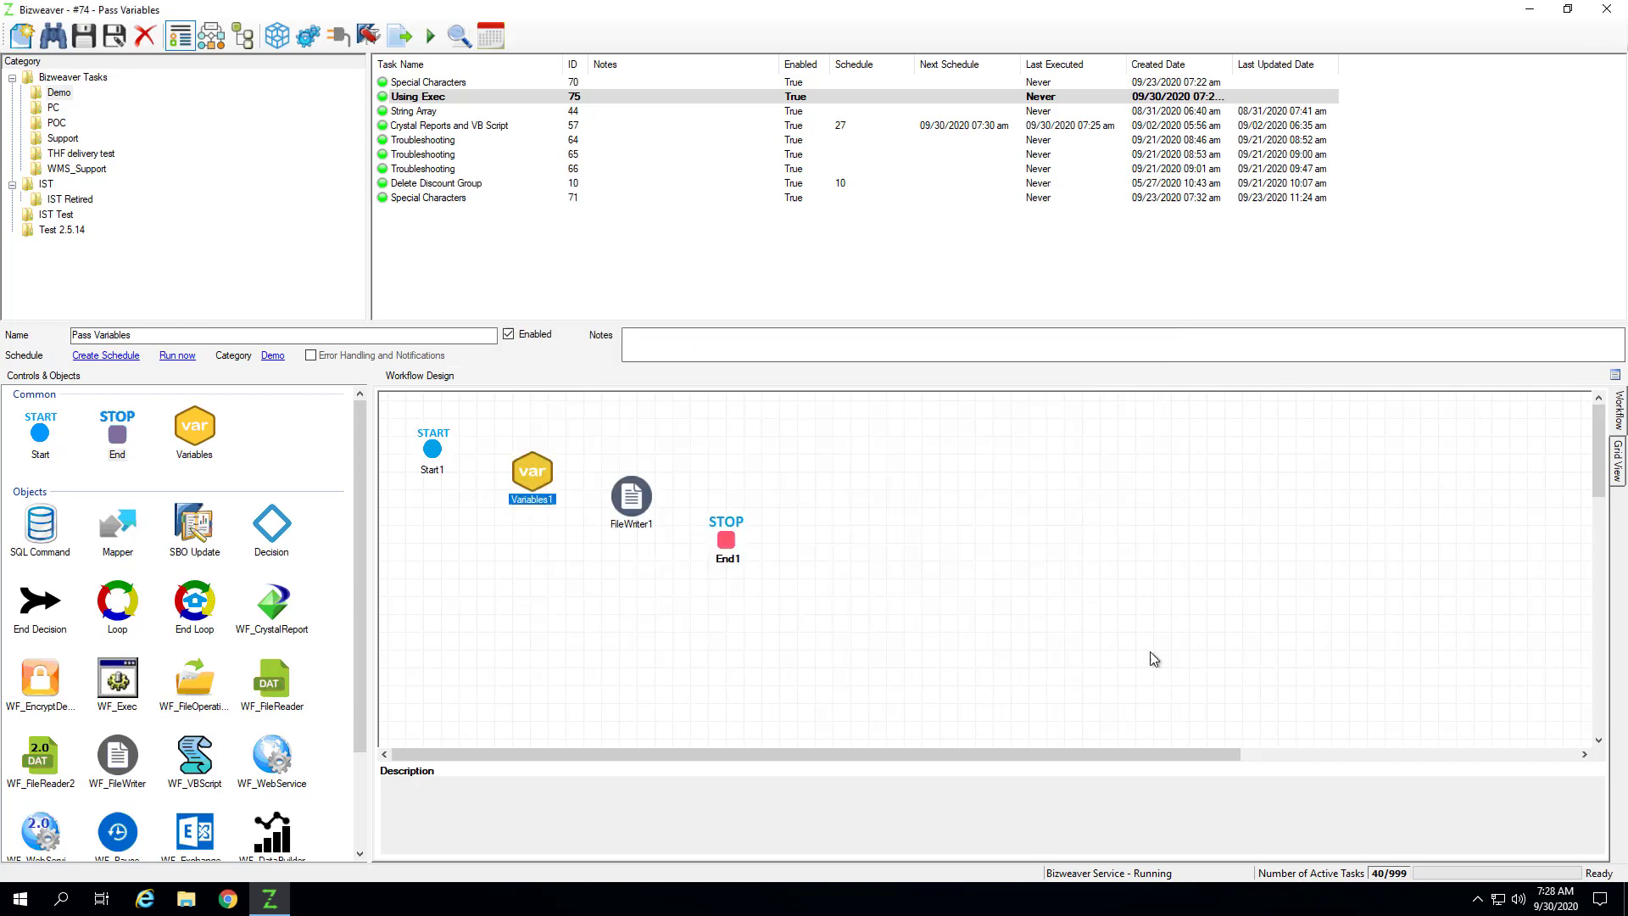
{"action": "double_click", "coordinate": [631, 495]}
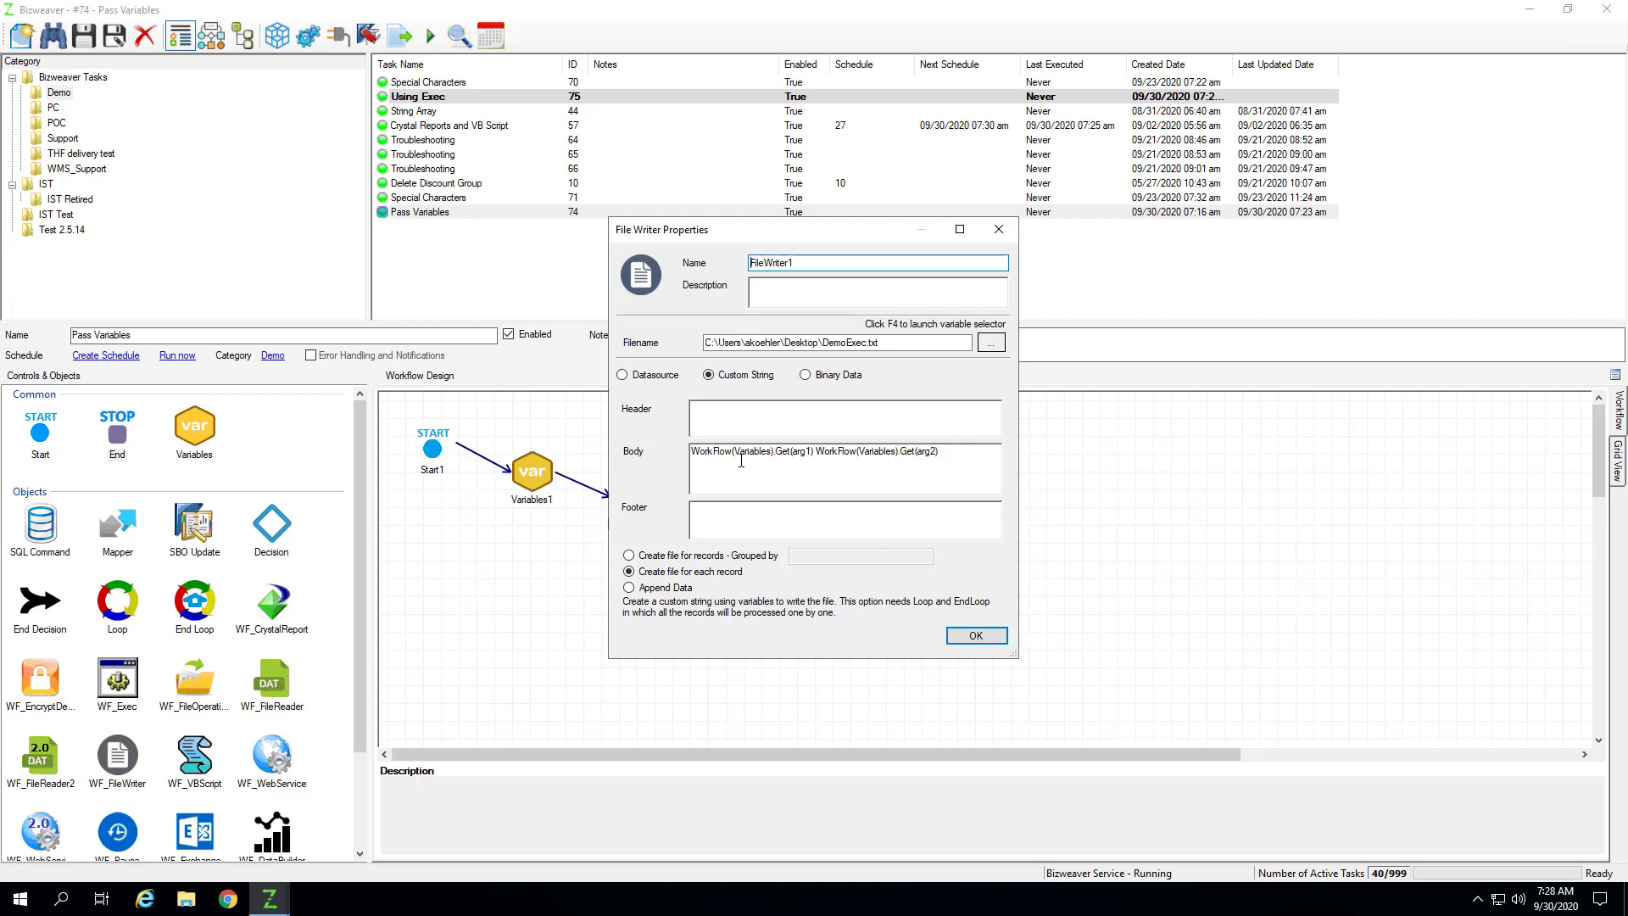
{"action": "left_click", "coordinate": [976, 635]}
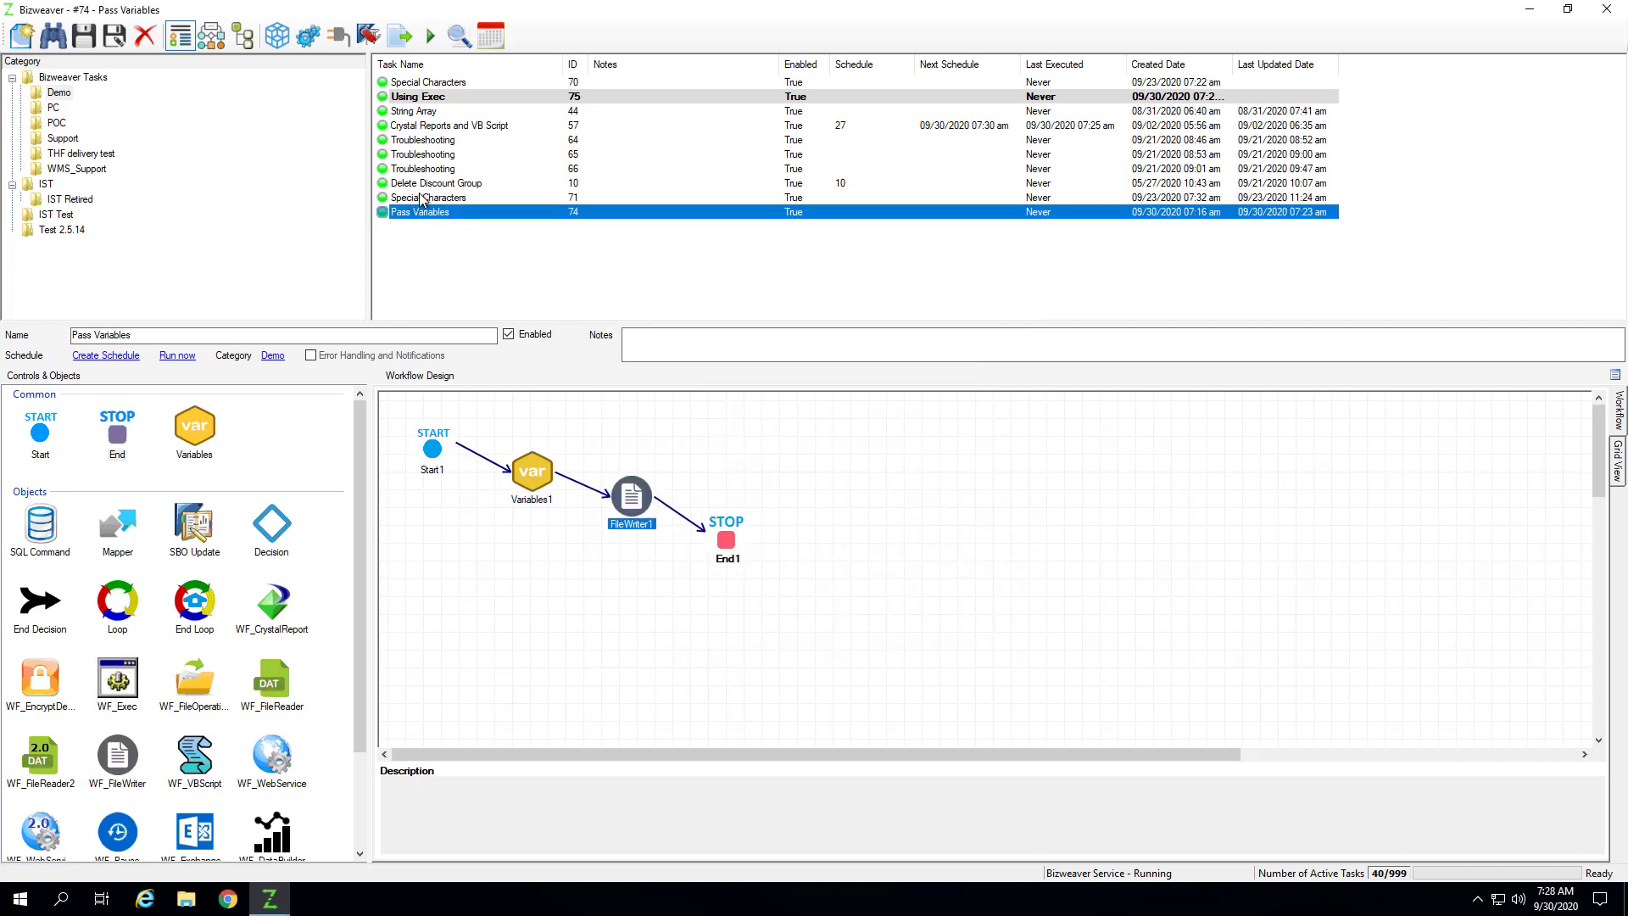
Run the Using Exec task immediately, and close its execution status while deleting the log records
{"action": "left_click", "coordinate": [417, 100]}
{"action": "left_click", "coordinate": [866, 512]}
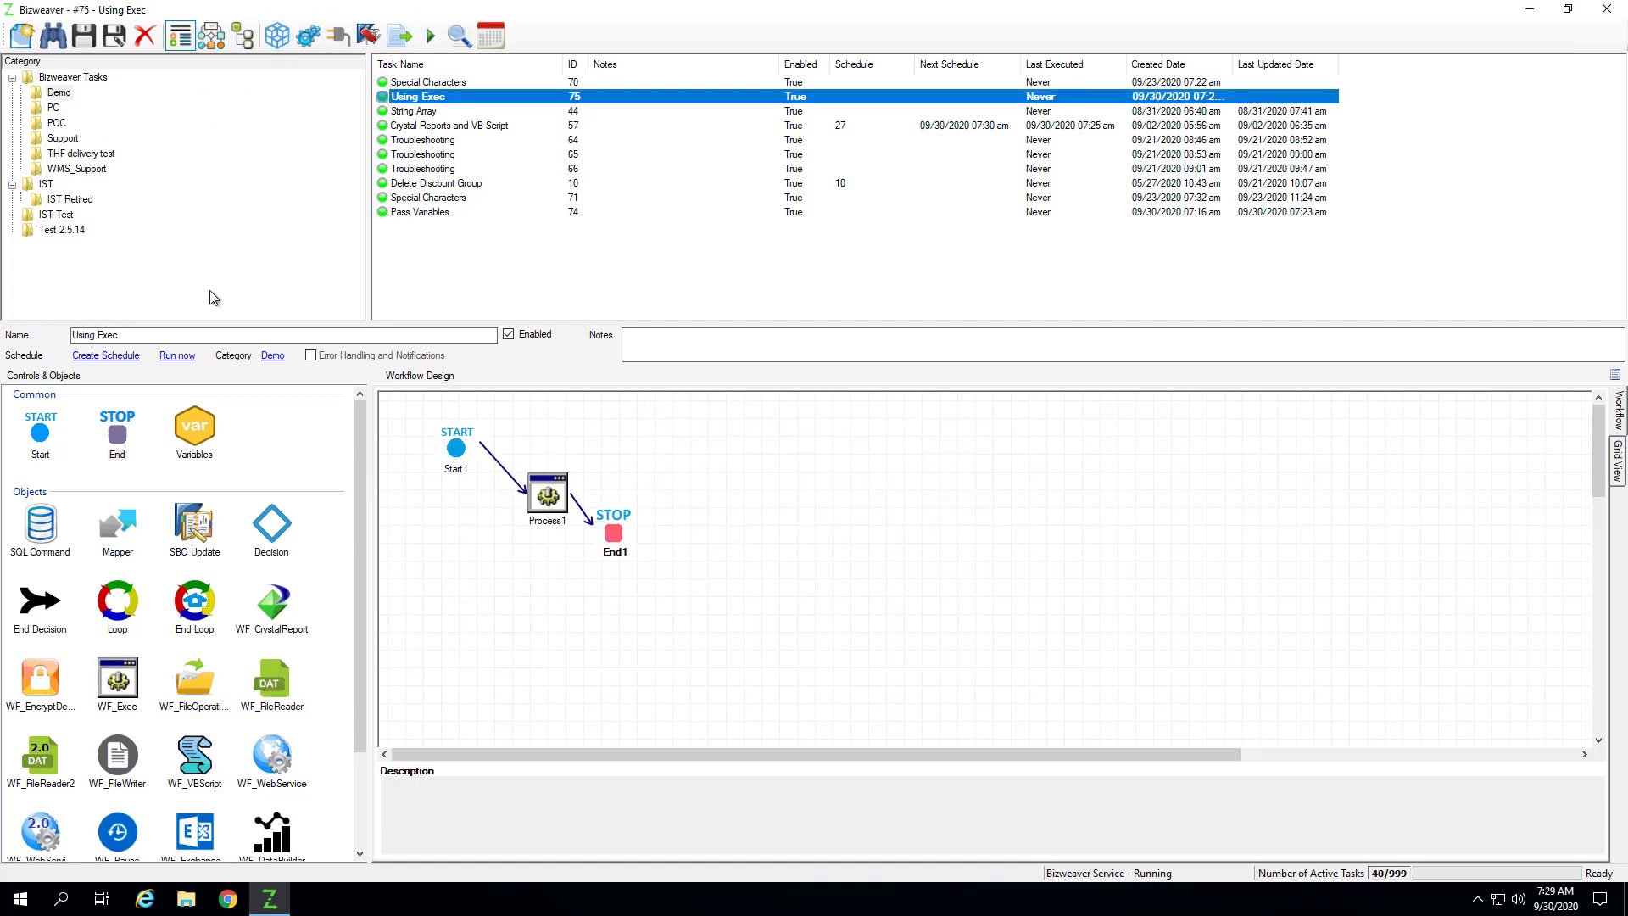
{"action": "left_click", "coordinate": [178, 356]}
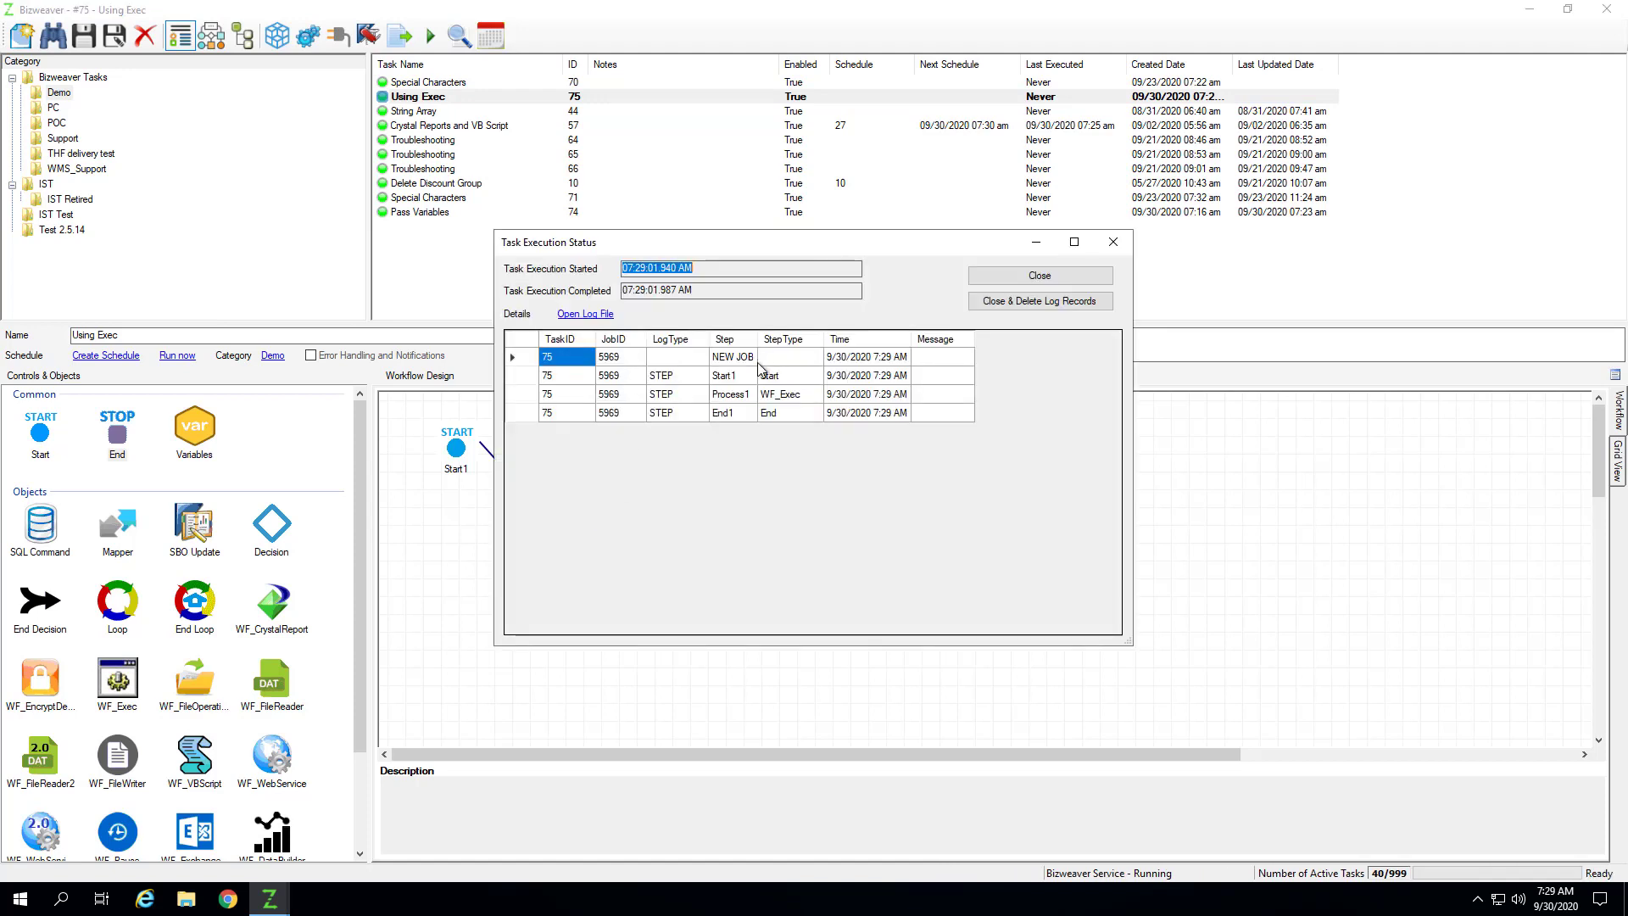
{"action": "left_click", "coordinate": [1016, 301]}
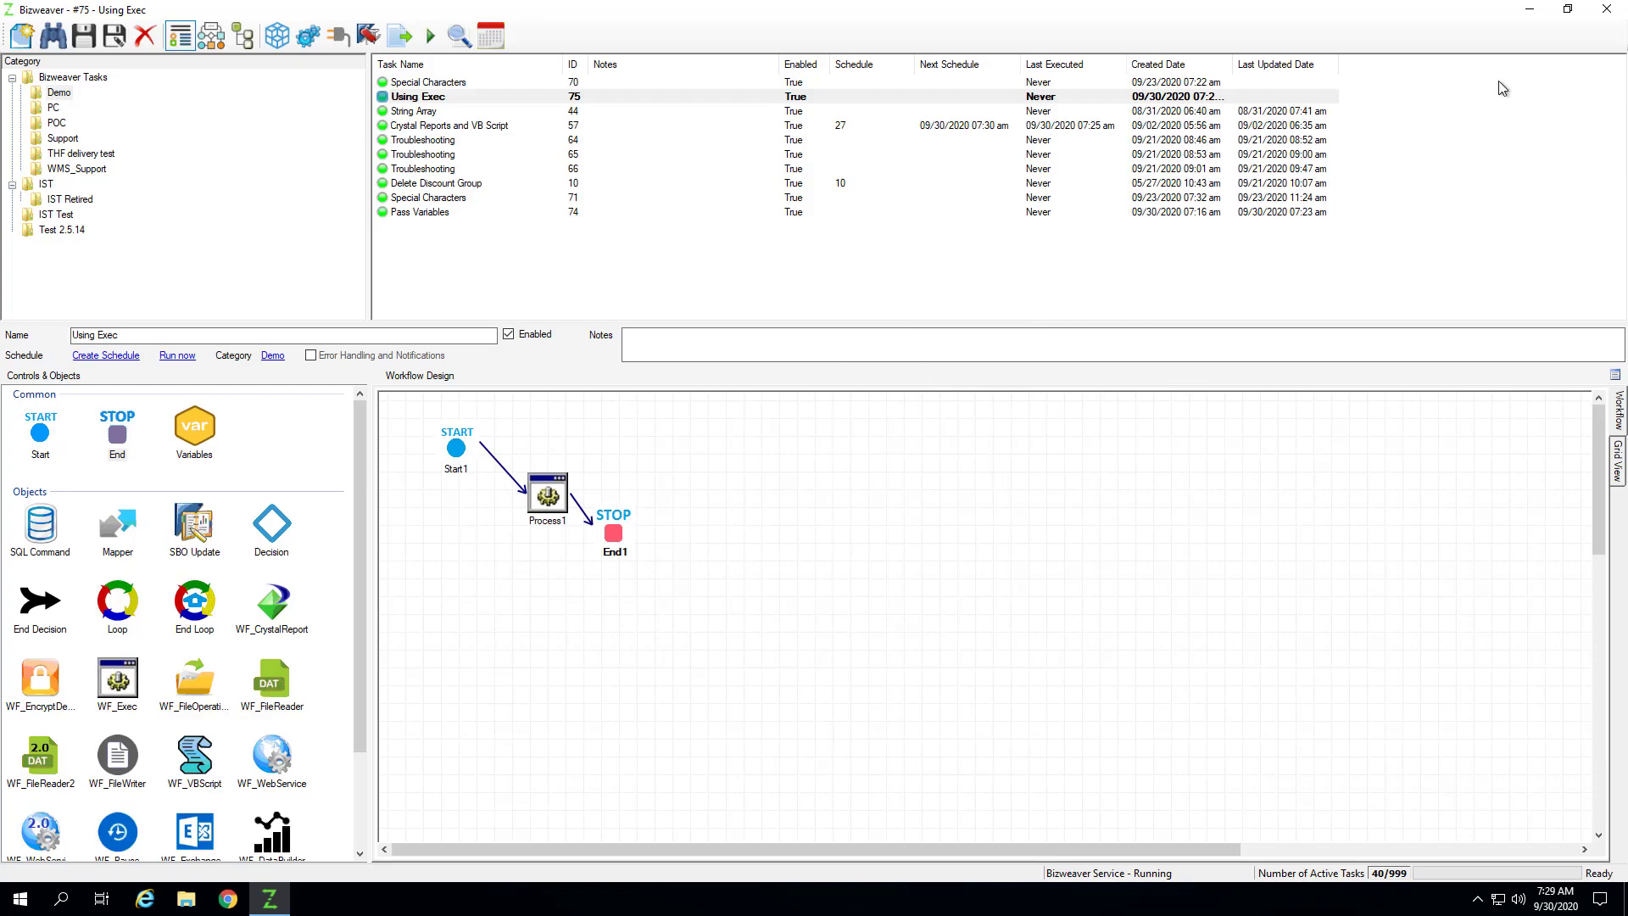
Open the DemoExec text file on the desktop and check the argument values written in it
{"action": "left_click", "coordinate": [1531, 14]}
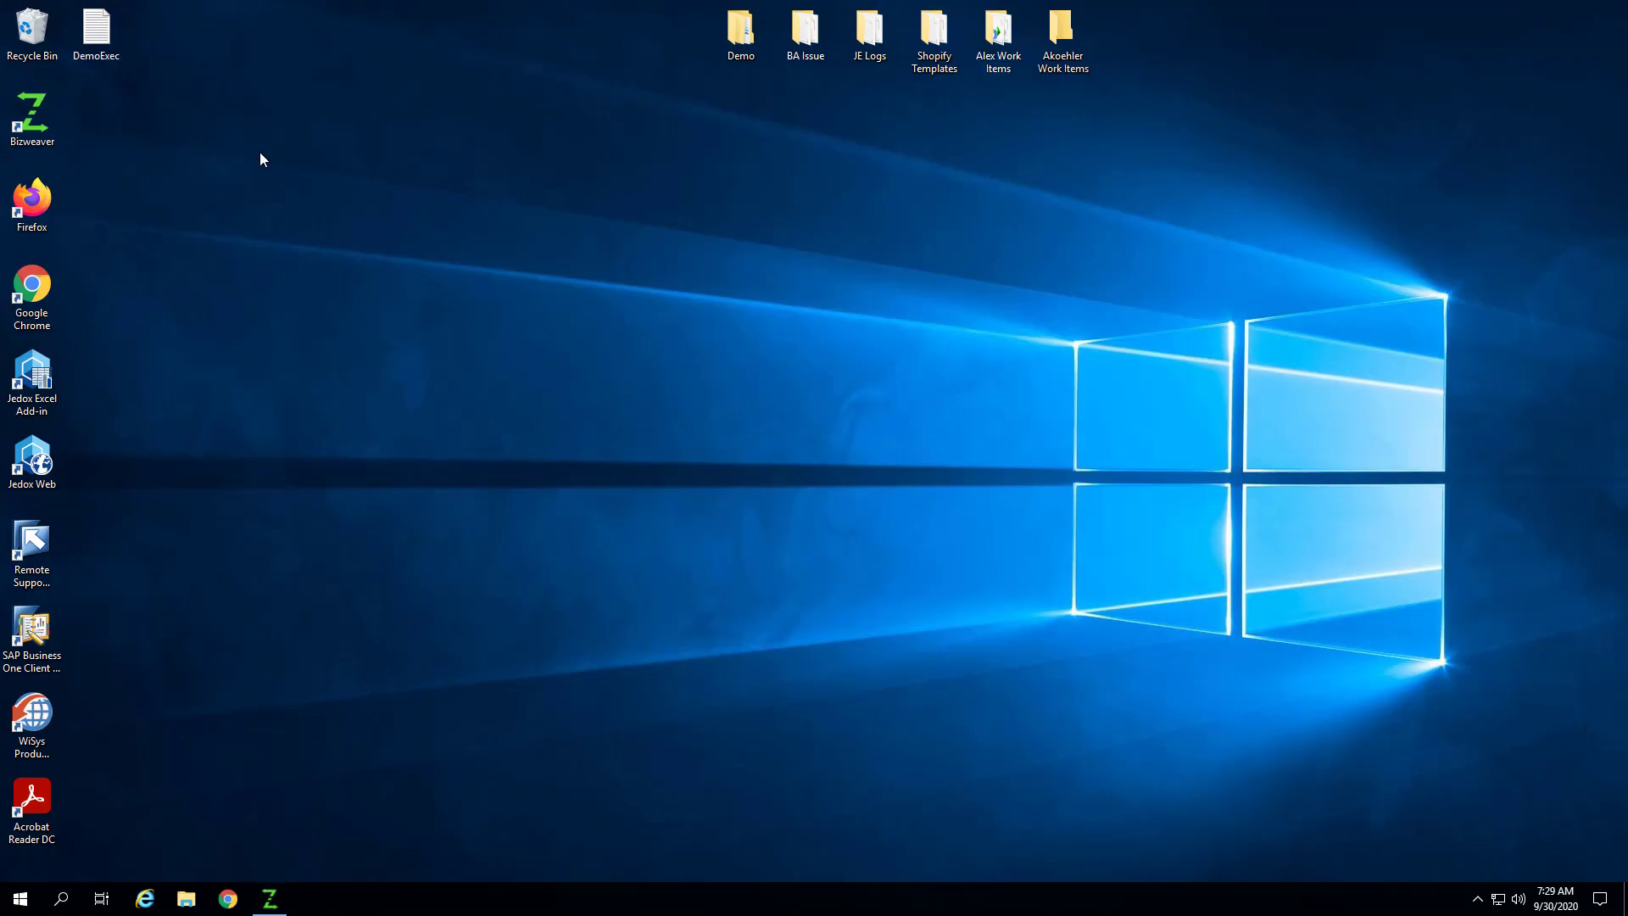
{"action": "double_click", "coordinate": [101, 28]}
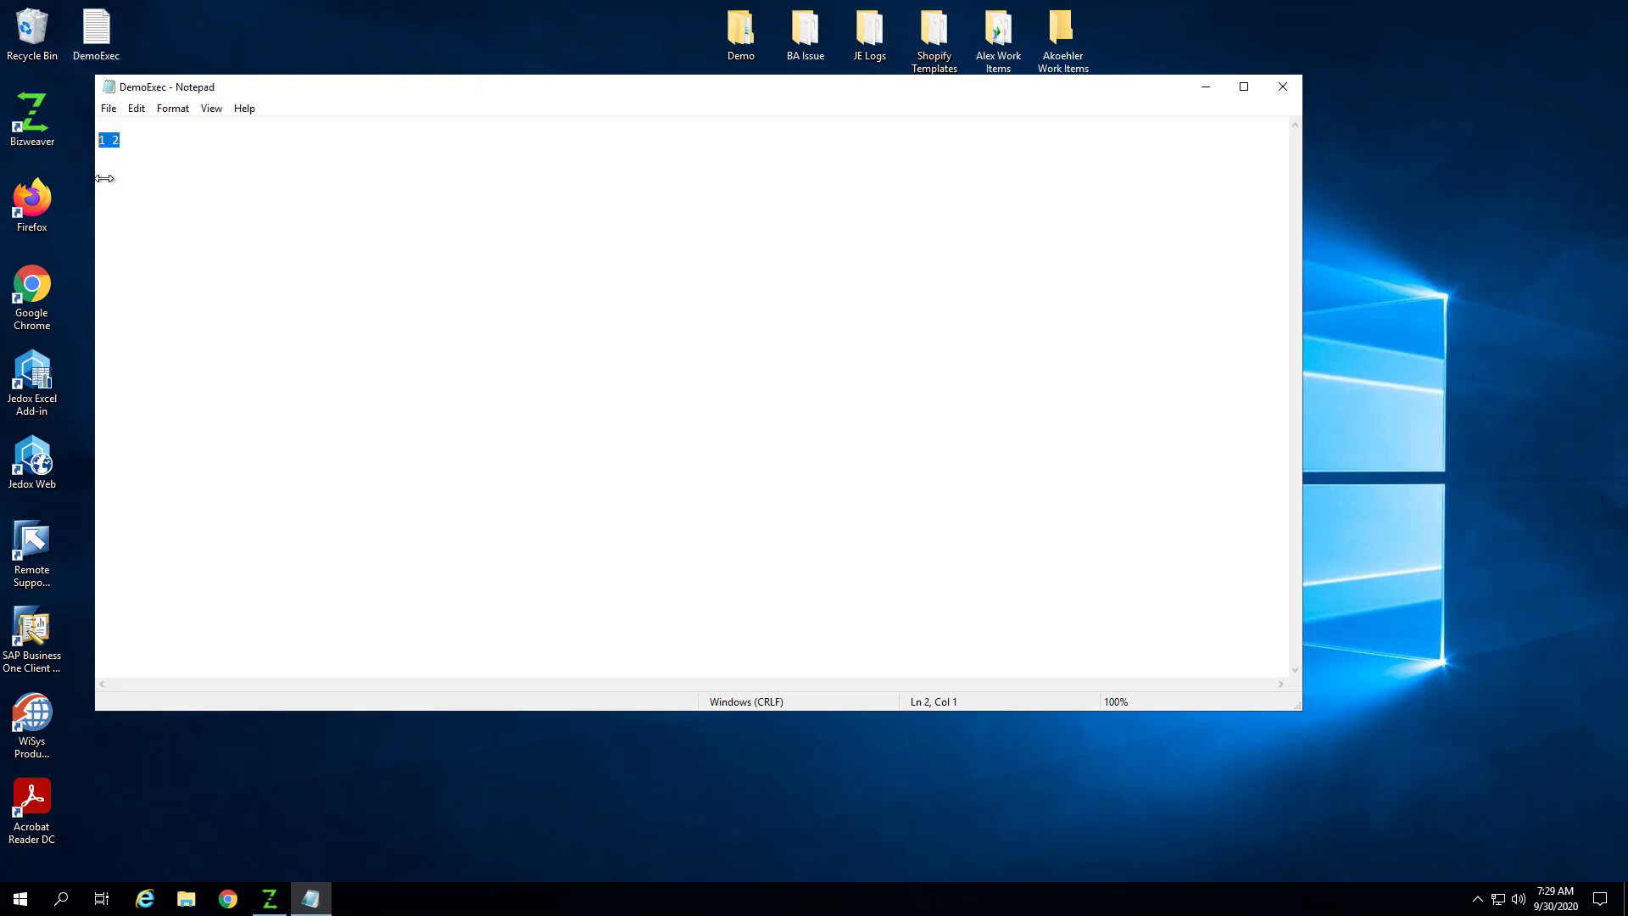
{"action": "left_click", "coordinate": [165, 186]}
{"action": "left_click_drag", "start_coordinate": [165, 186], "coordinate": [39, 98]}
{"action": "left_click", "coordinate": [203, 184]}
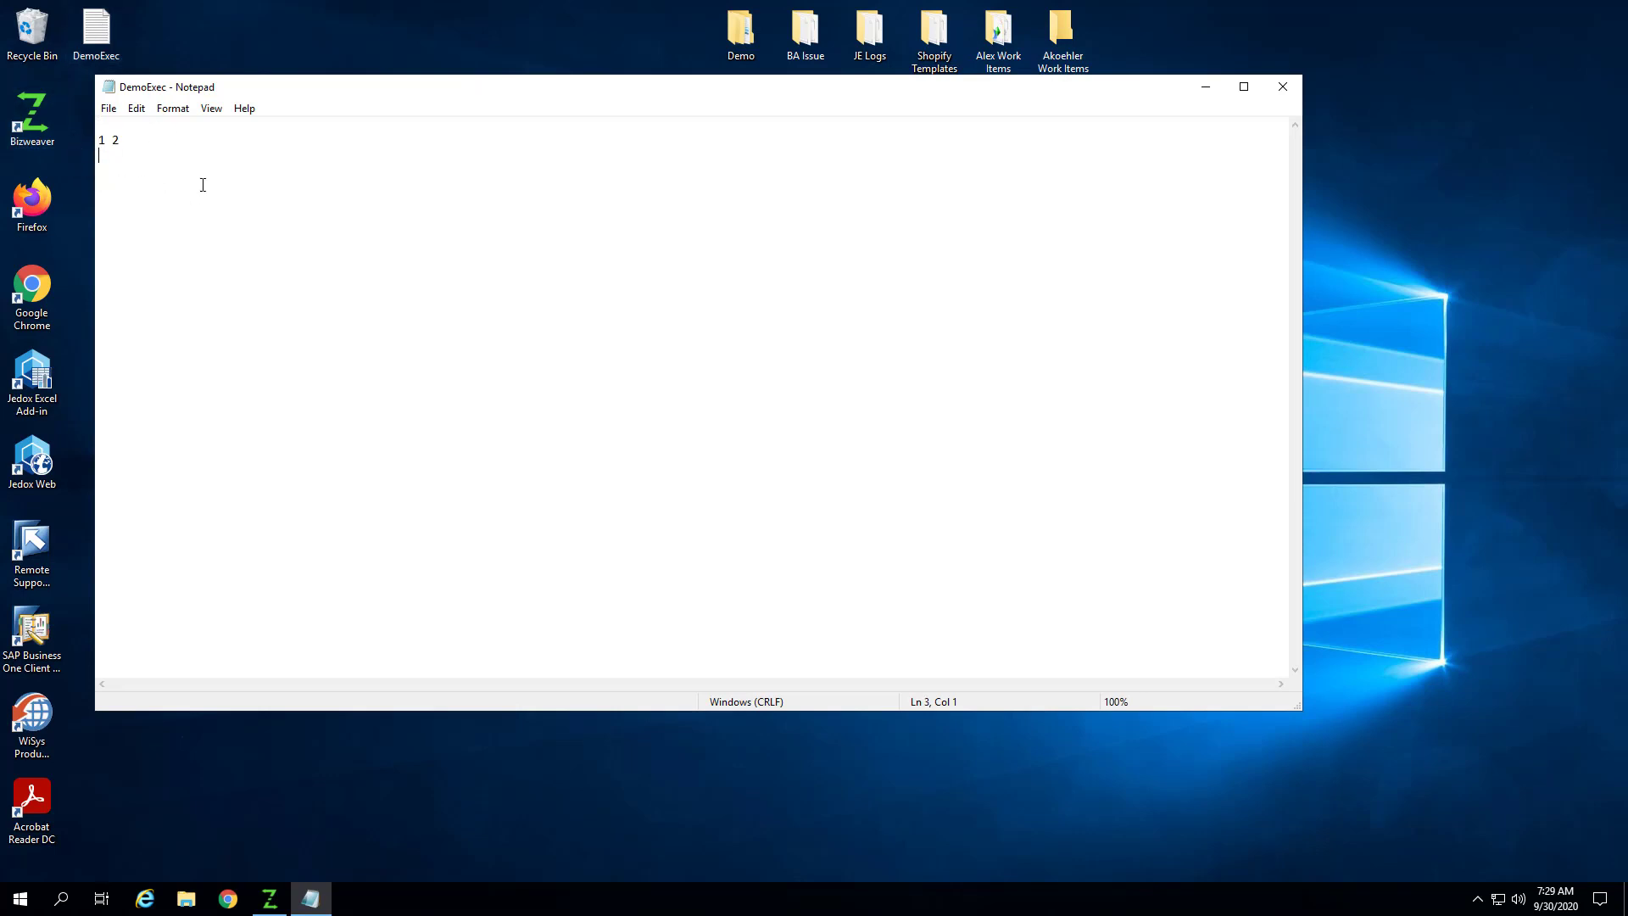